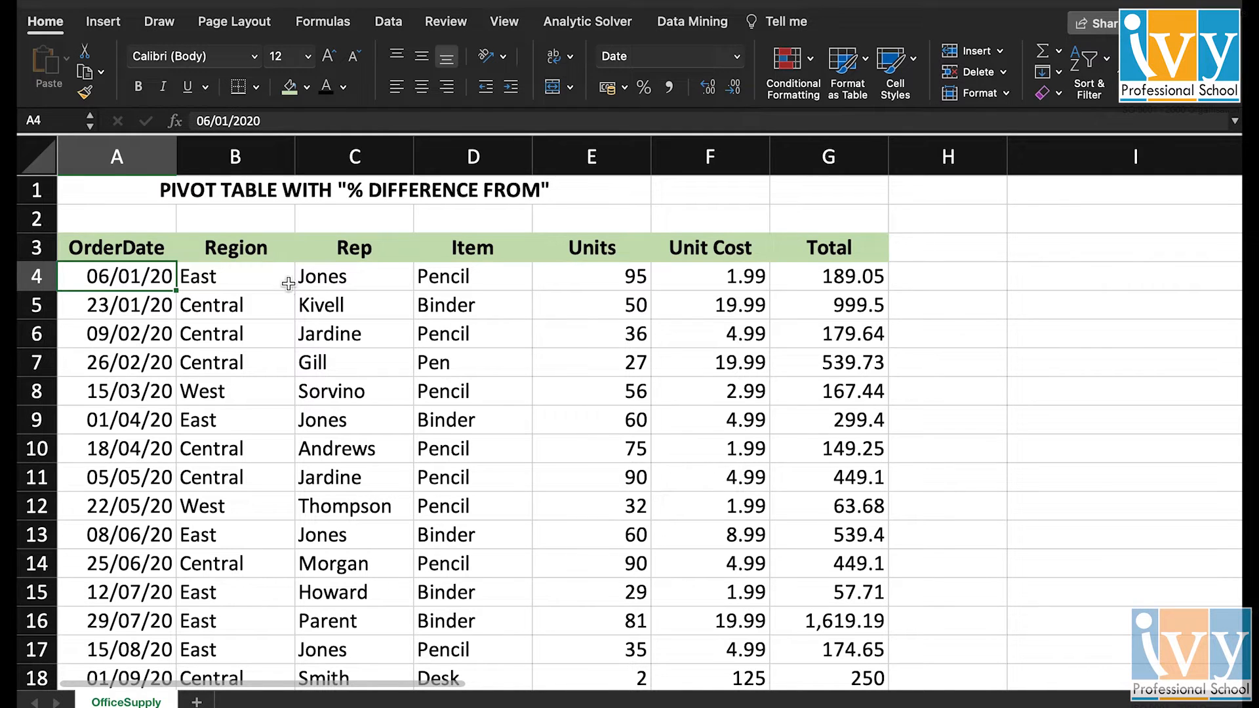
# Examine the office supply data column by column, from OrderDate through Total.
pyautogui.click(142, 161)
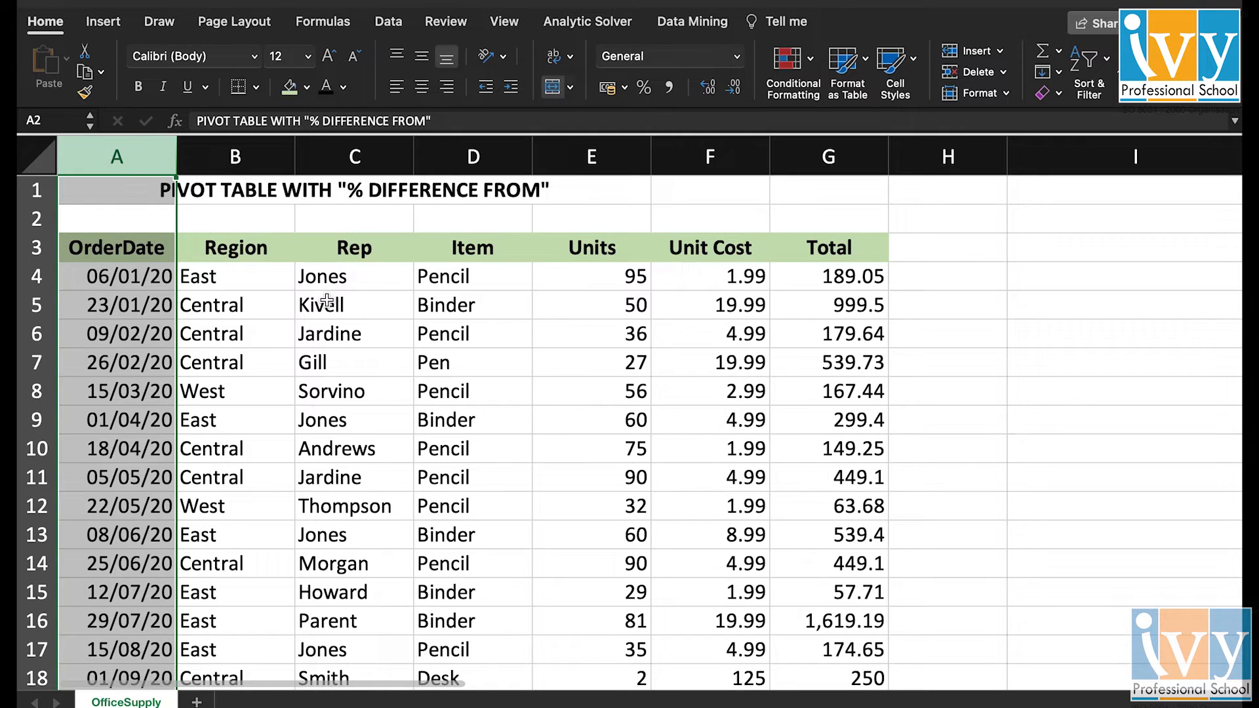
pyautogui.click(230, 160)
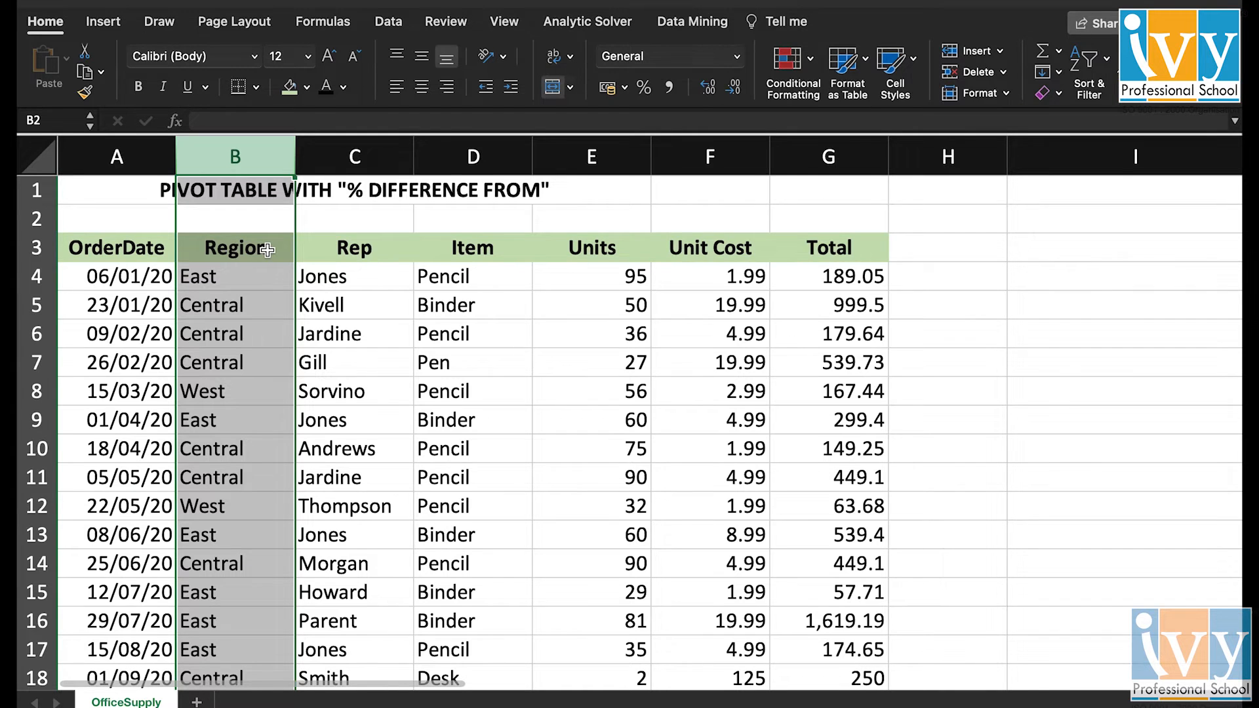
pyautogui.click(397, 161)
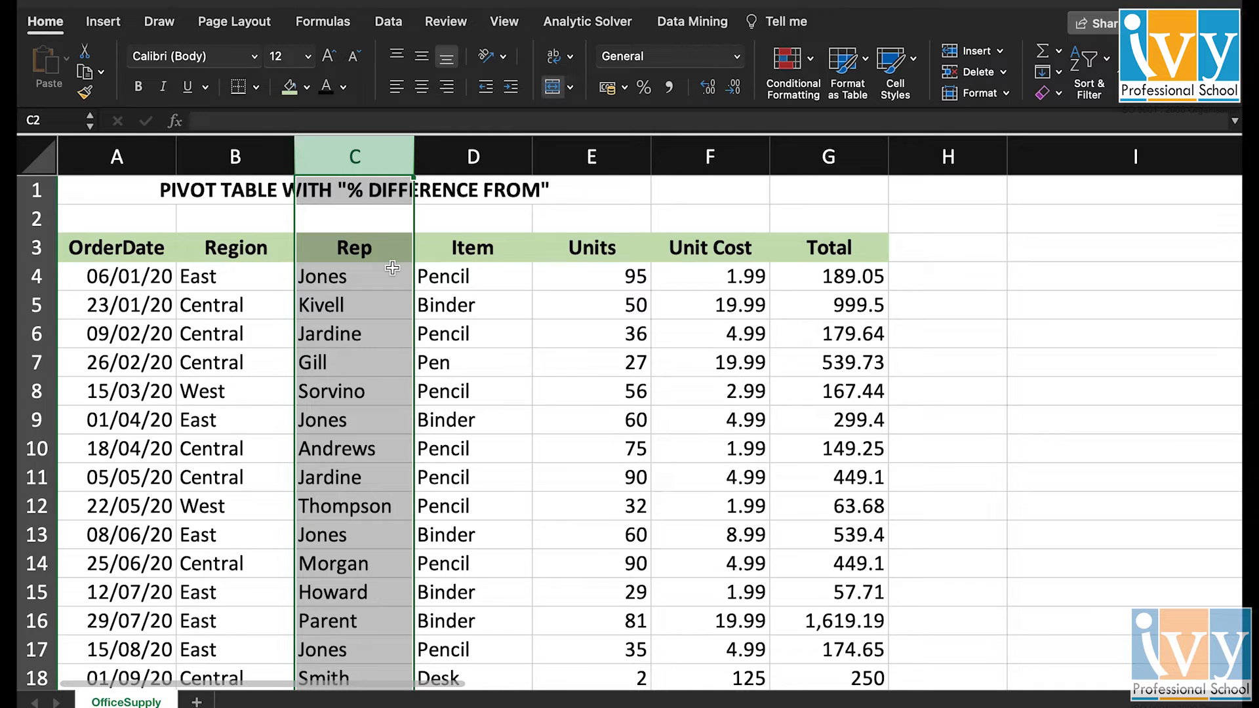
pyautogui.click(468, 169)
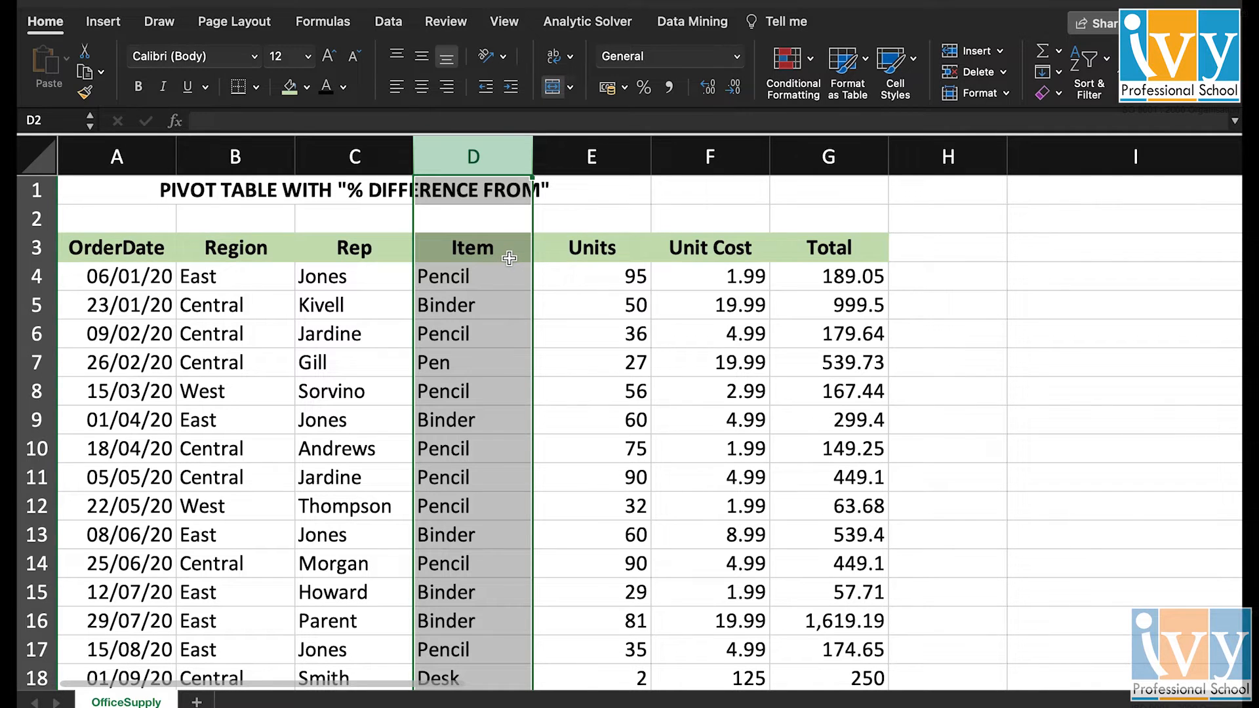
pyautogui.click(577, 158)
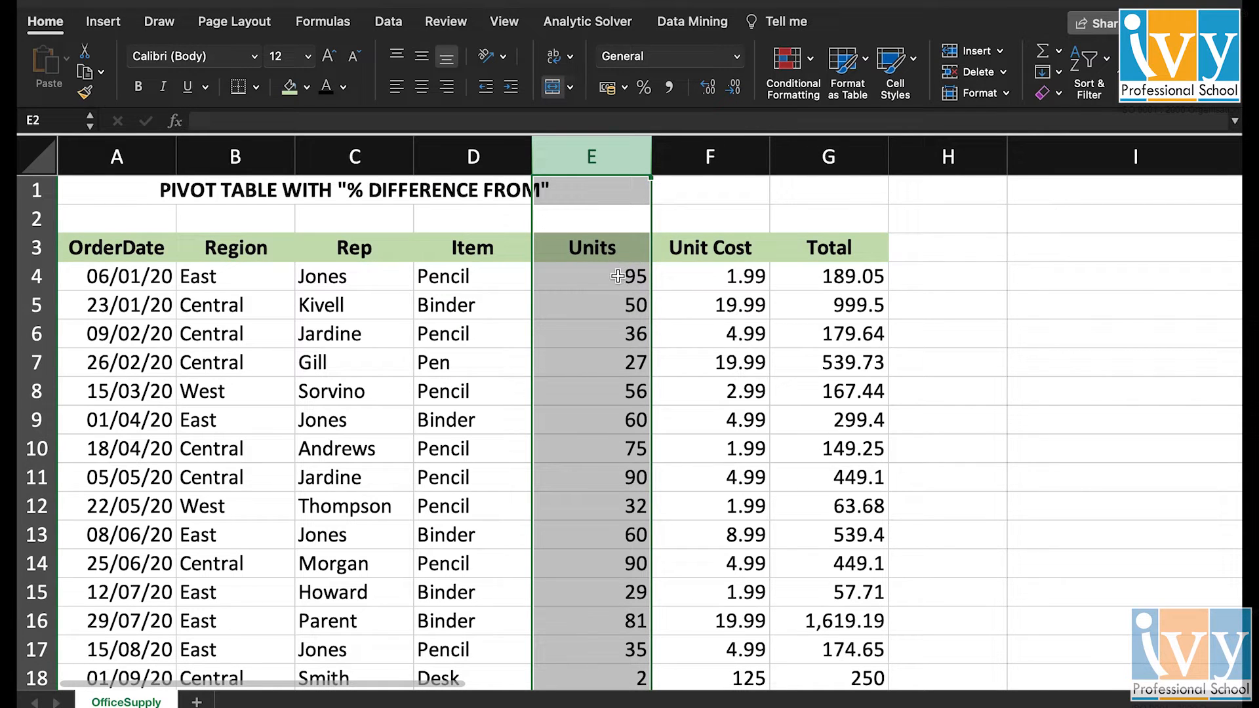
pyautogui.click(687, 139)
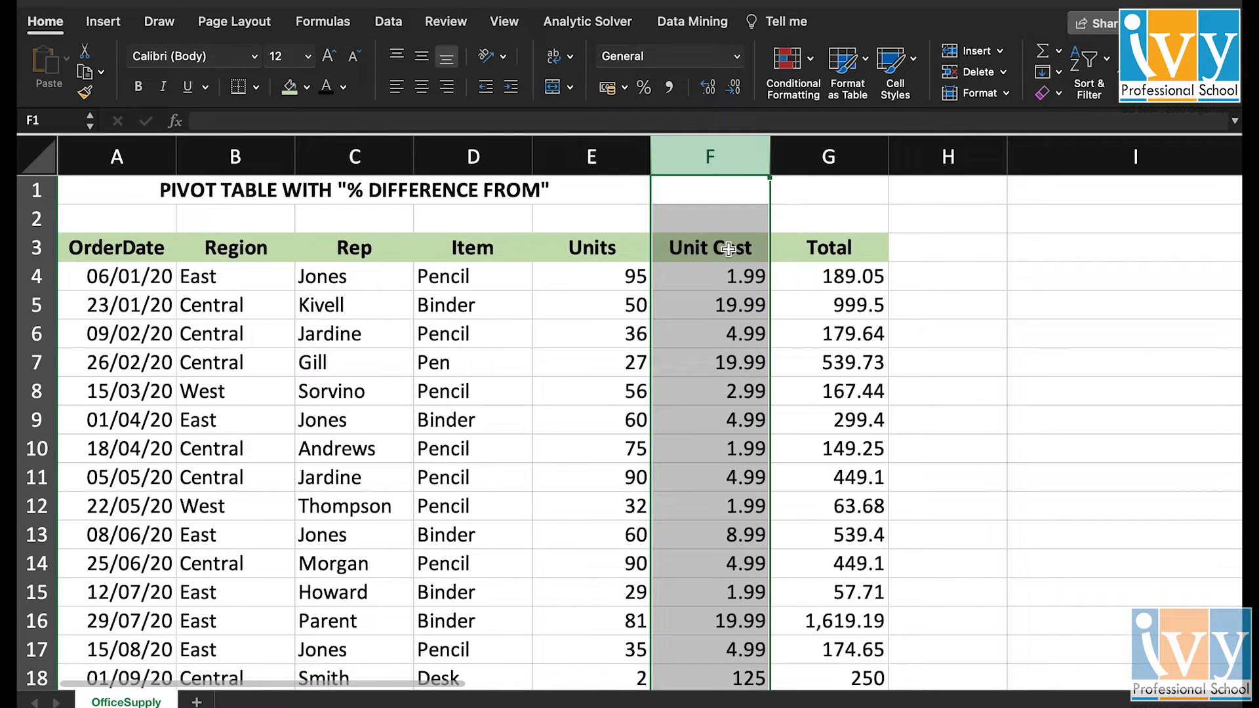
pyautogui.click(832, 158)
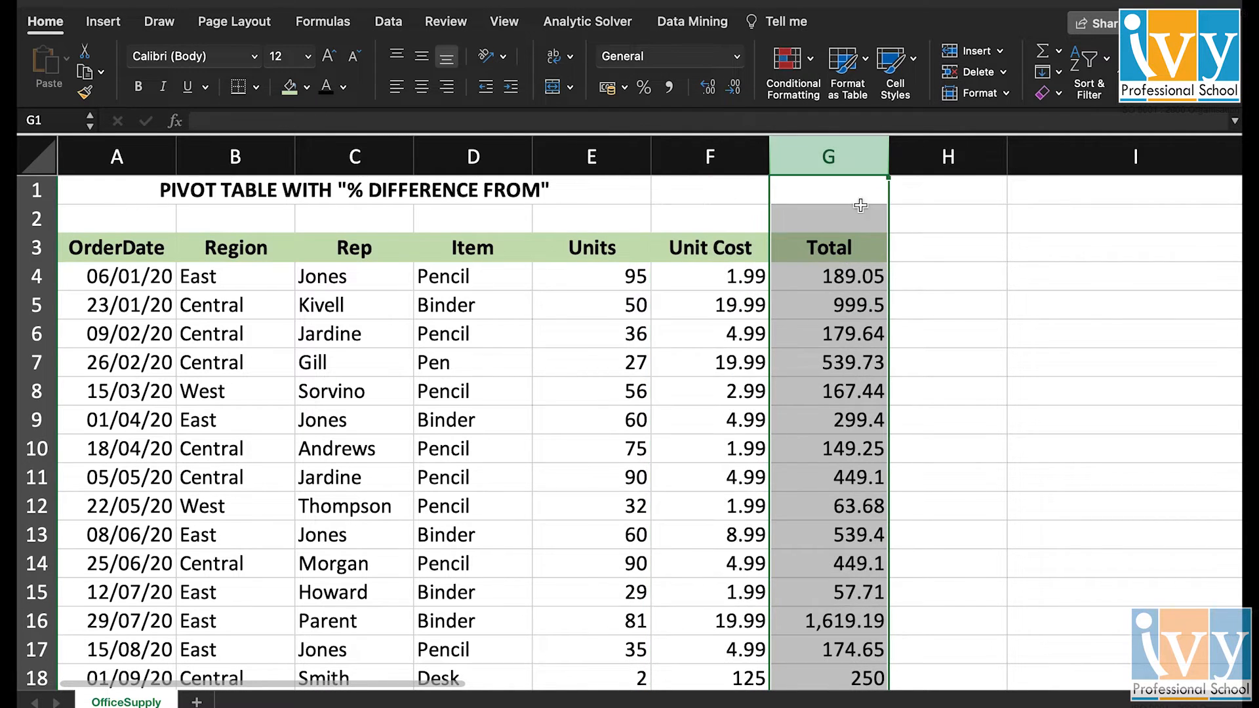
pyautogui.click(865, 281)
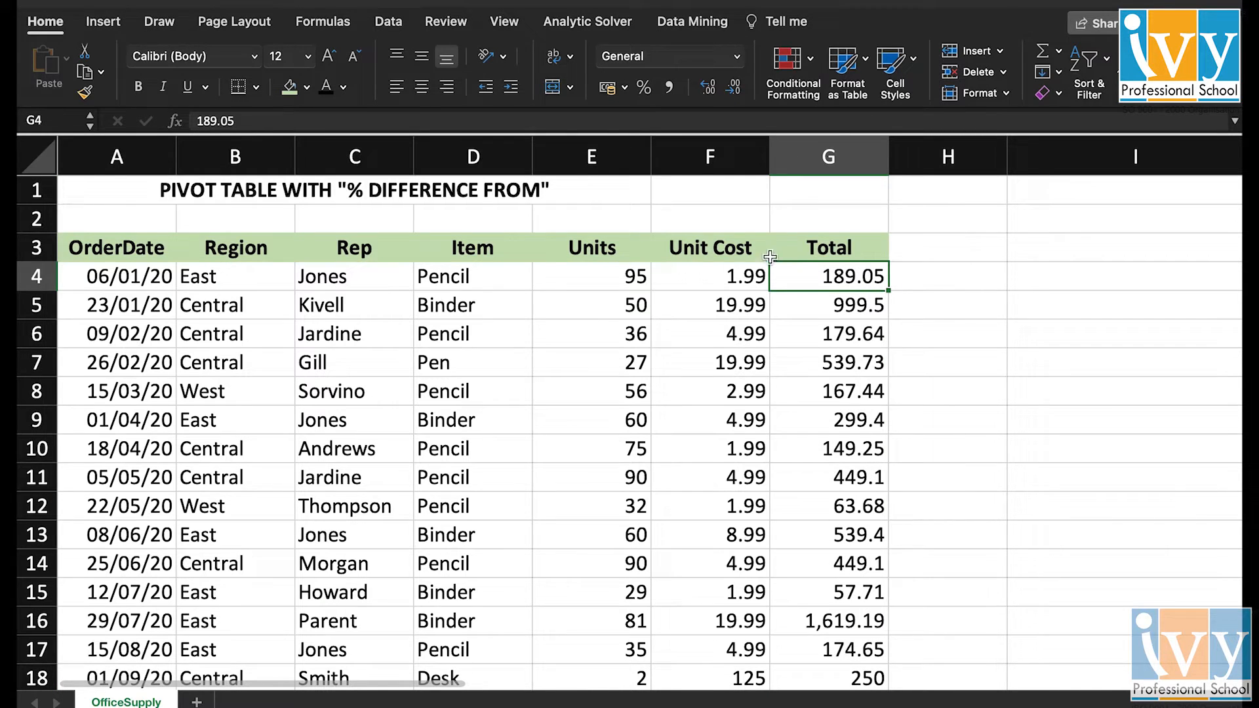
pyautogui.click(683, 337)
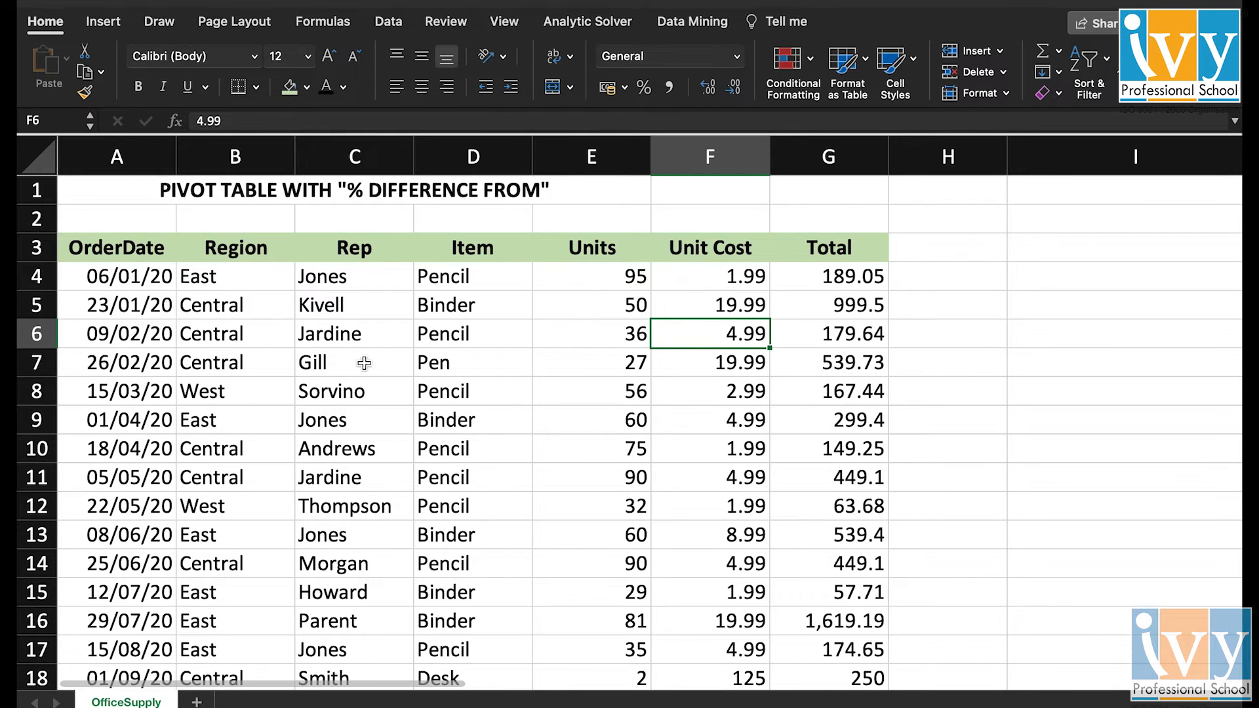
# Create a pivot table from OfficeSupply!$A$3:$G$46 on a new worksheet and rename that sheet Pivot Table Summary.
pyautogui.click(115, 279)
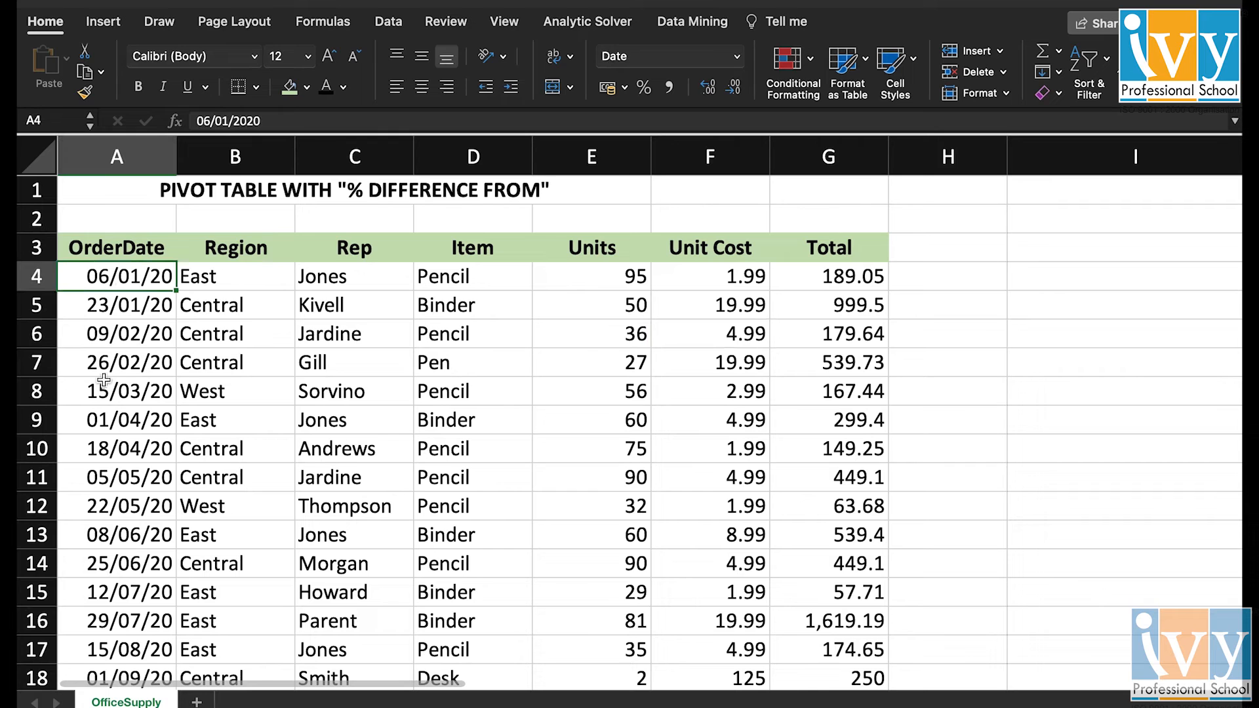
pyautogui.click(104, 26)
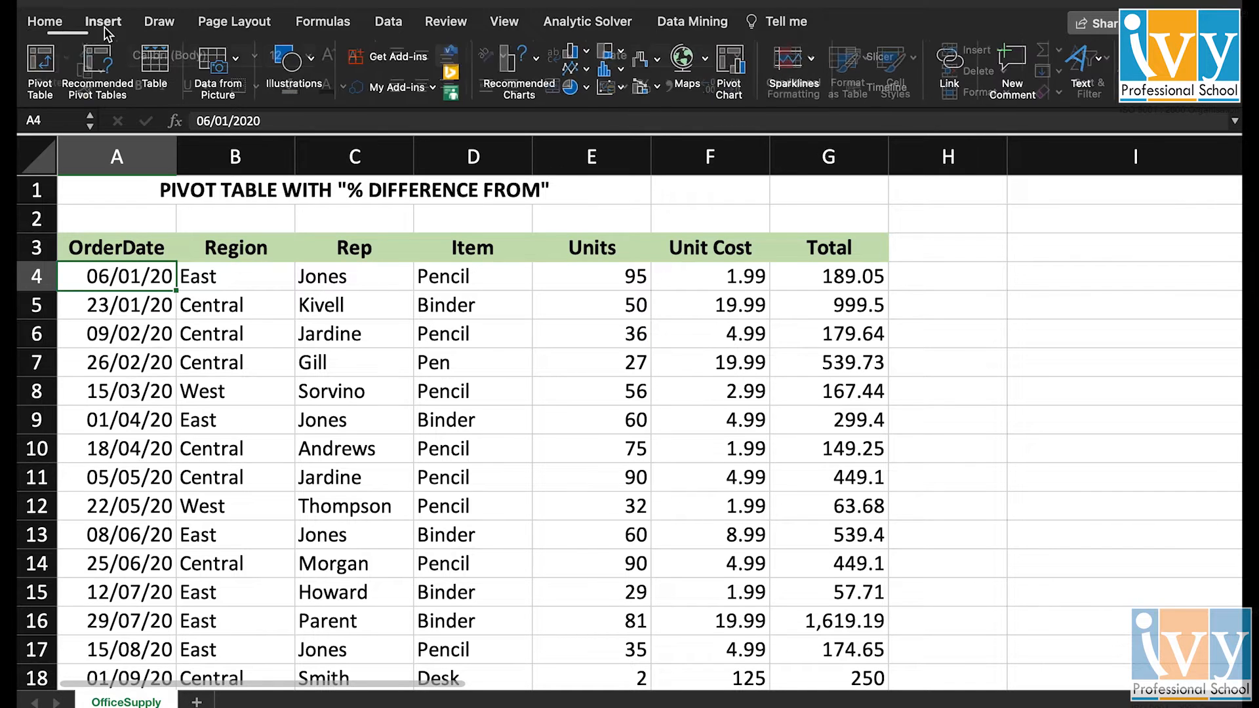
pyautogui.click(39, 65)
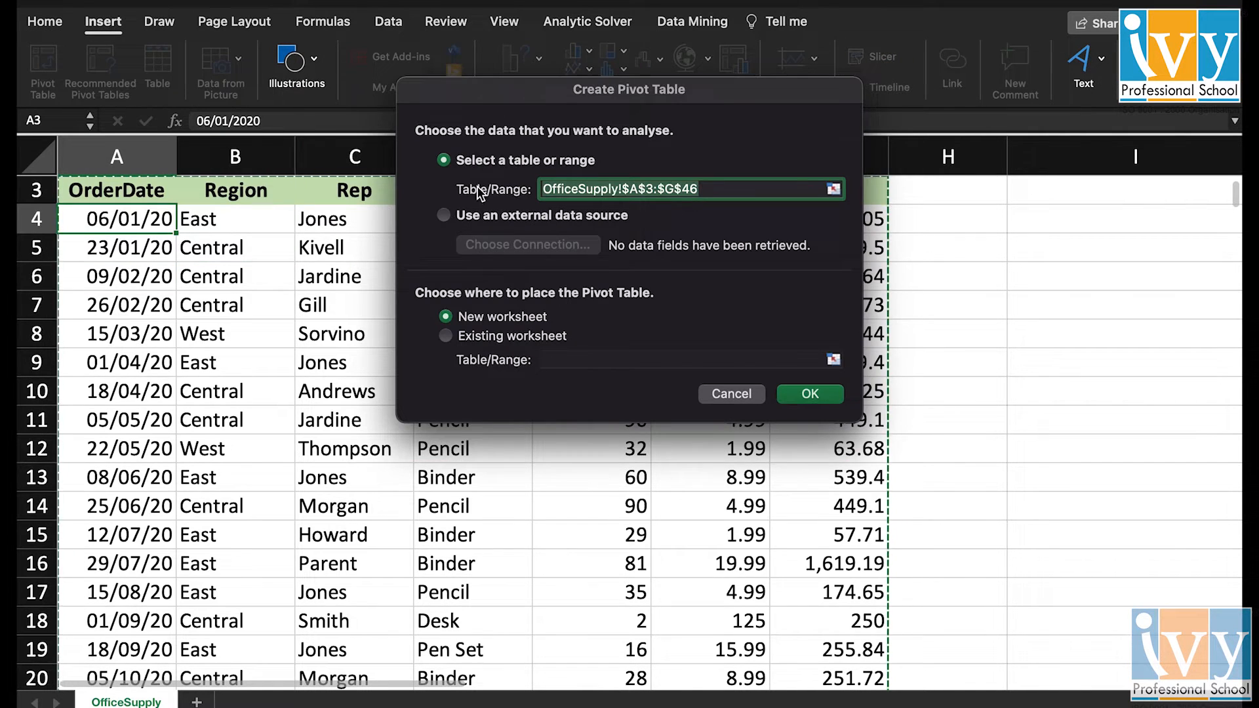
pyautogui.moveTo(469, 98); pyautogui.dragTo(717, 284)
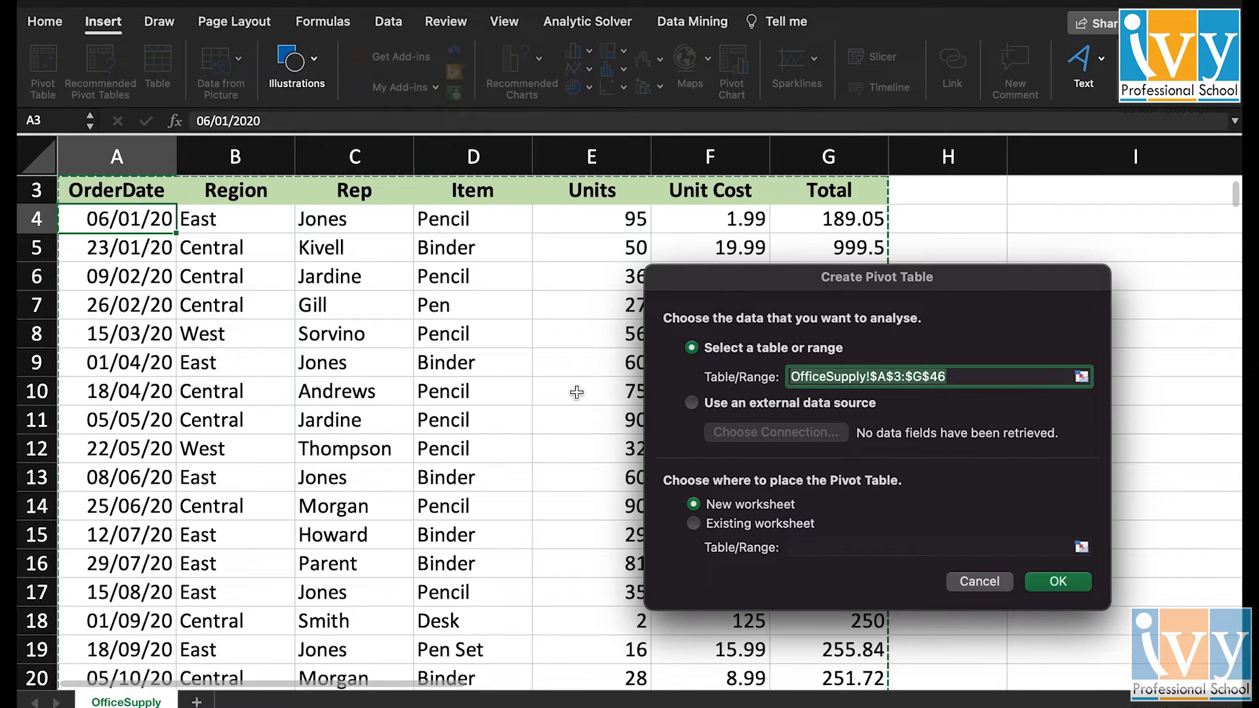
pyautogui.moveTo(752, 287); pyautogui.dragTo(746, 200)
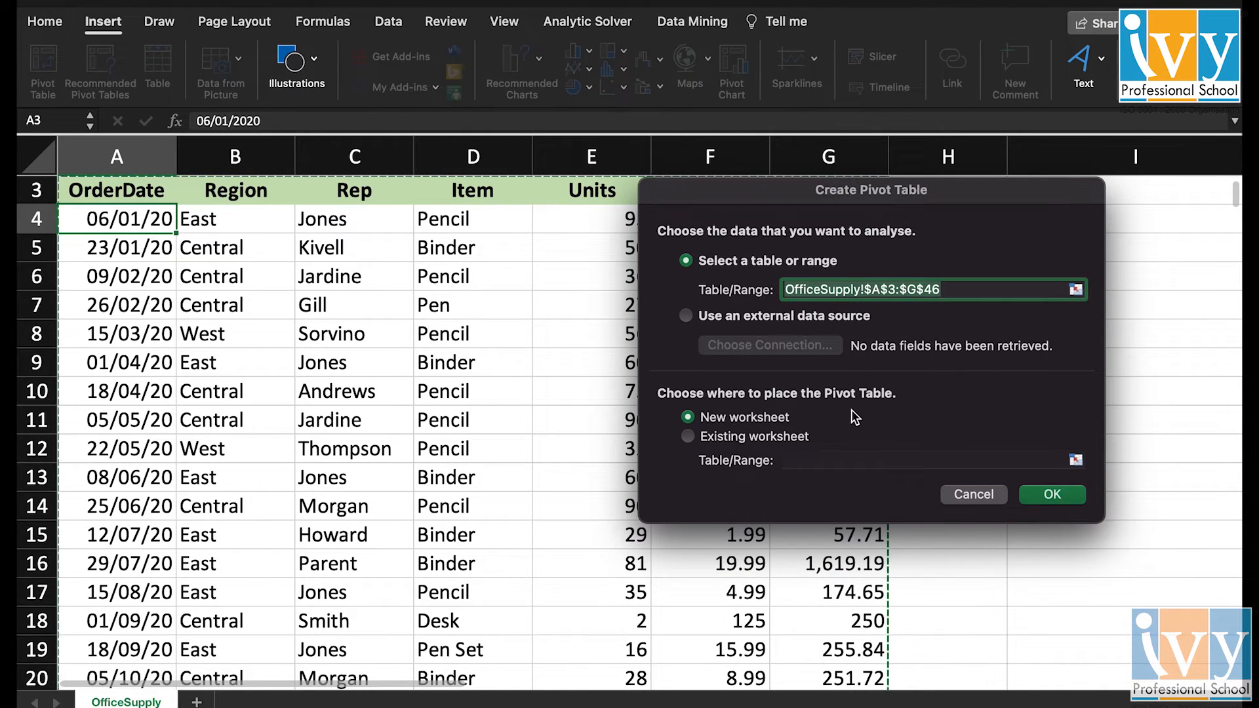
pyautogui.click(1052, 495)
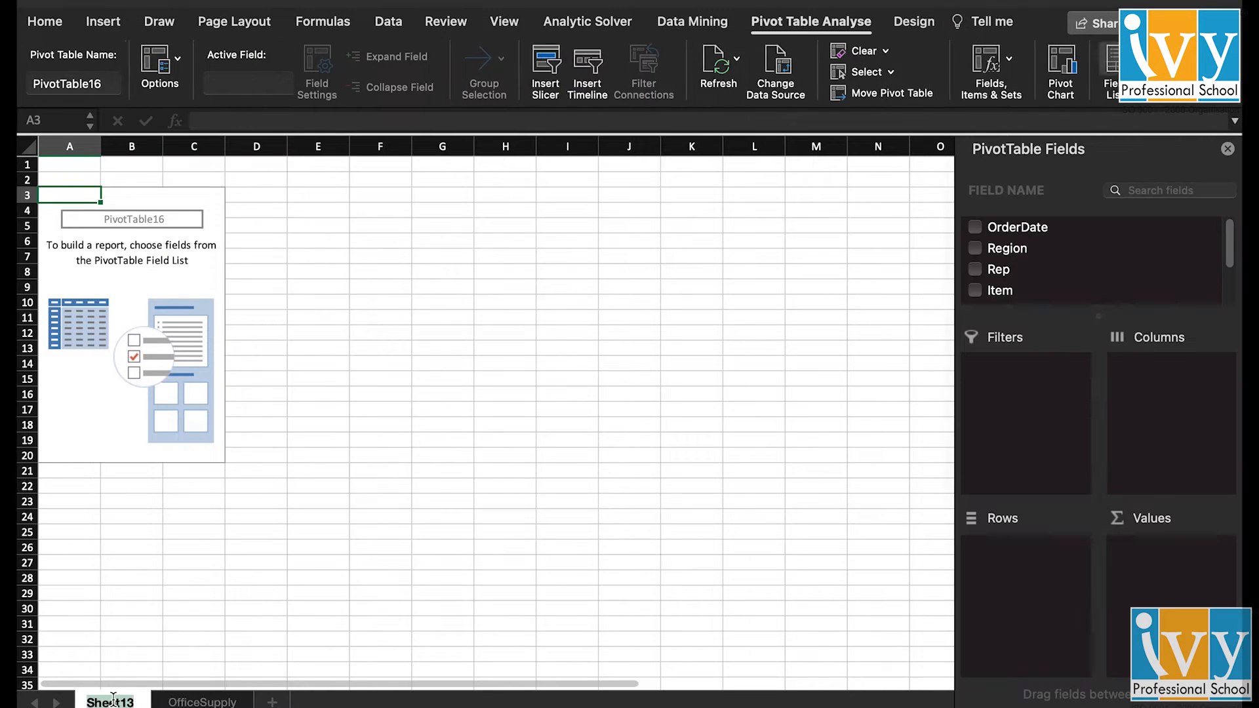
pyautogui.write('Pivot Table Summary')
pyautogui.click(119, 629)
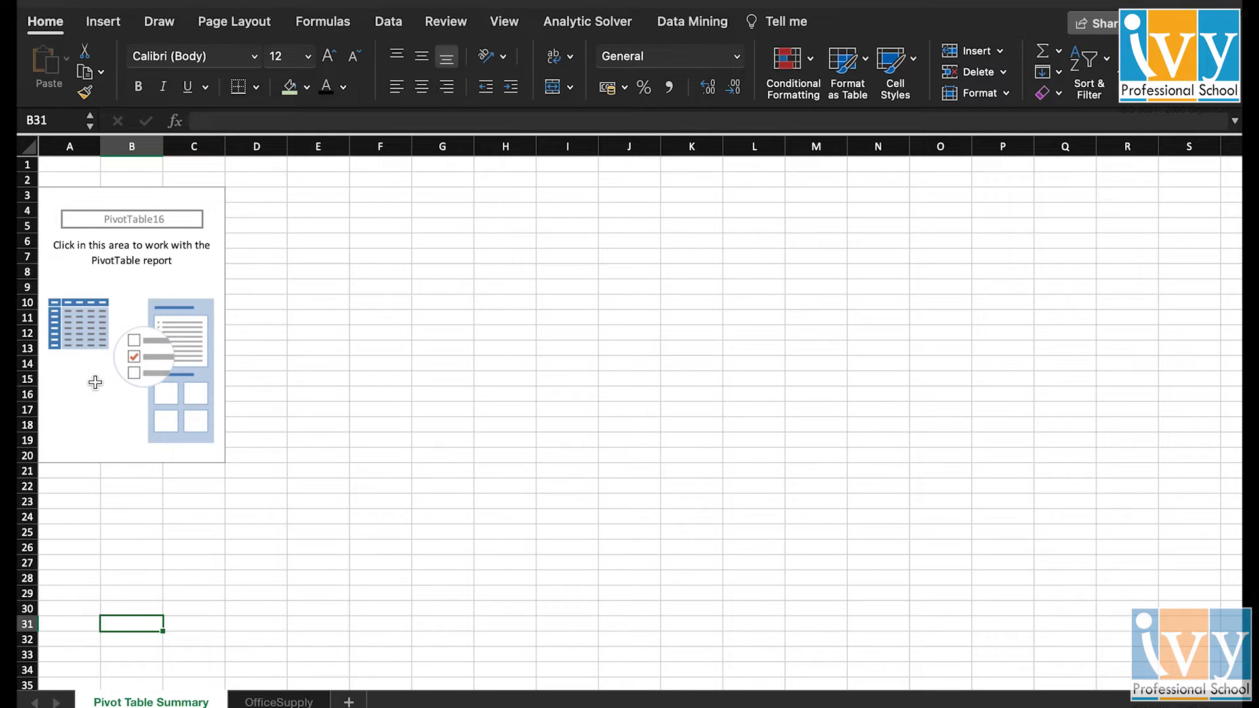
# Read the question about year-wise Central Region sales beside the data on the OfficeSupply sheet.
pyautogui.click(275, 701)
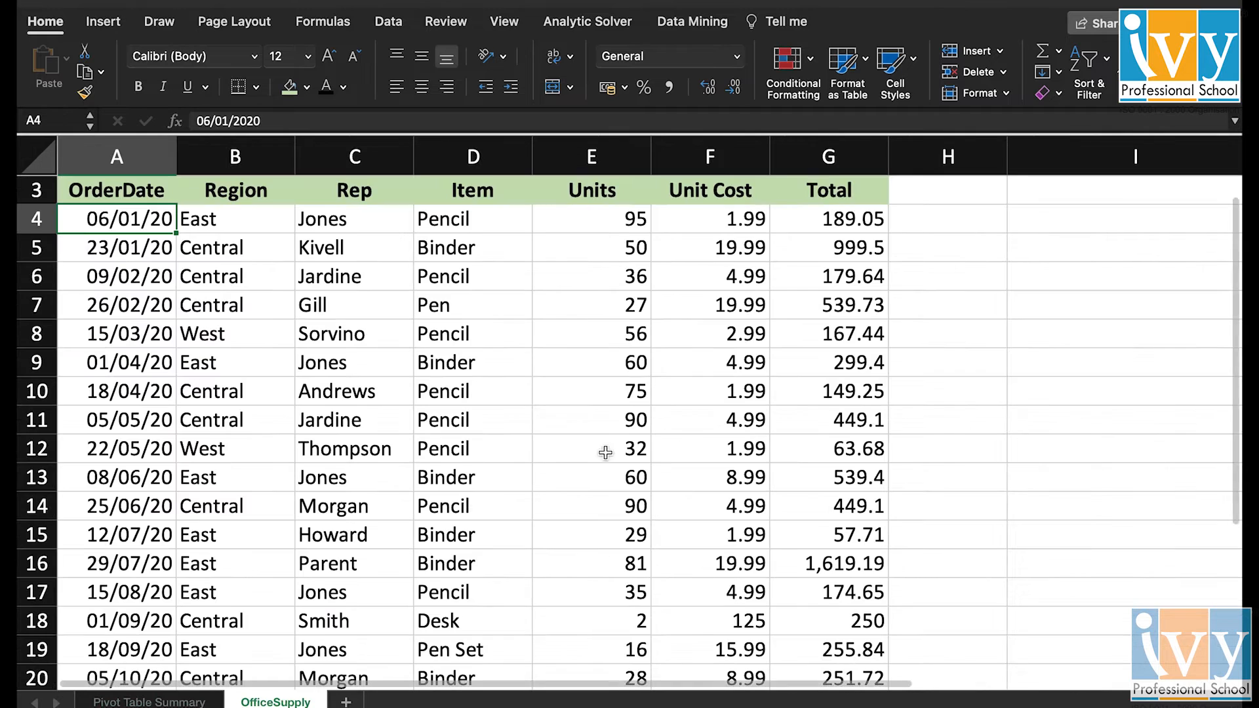
pyautogui.scroll(2, 707, 421)
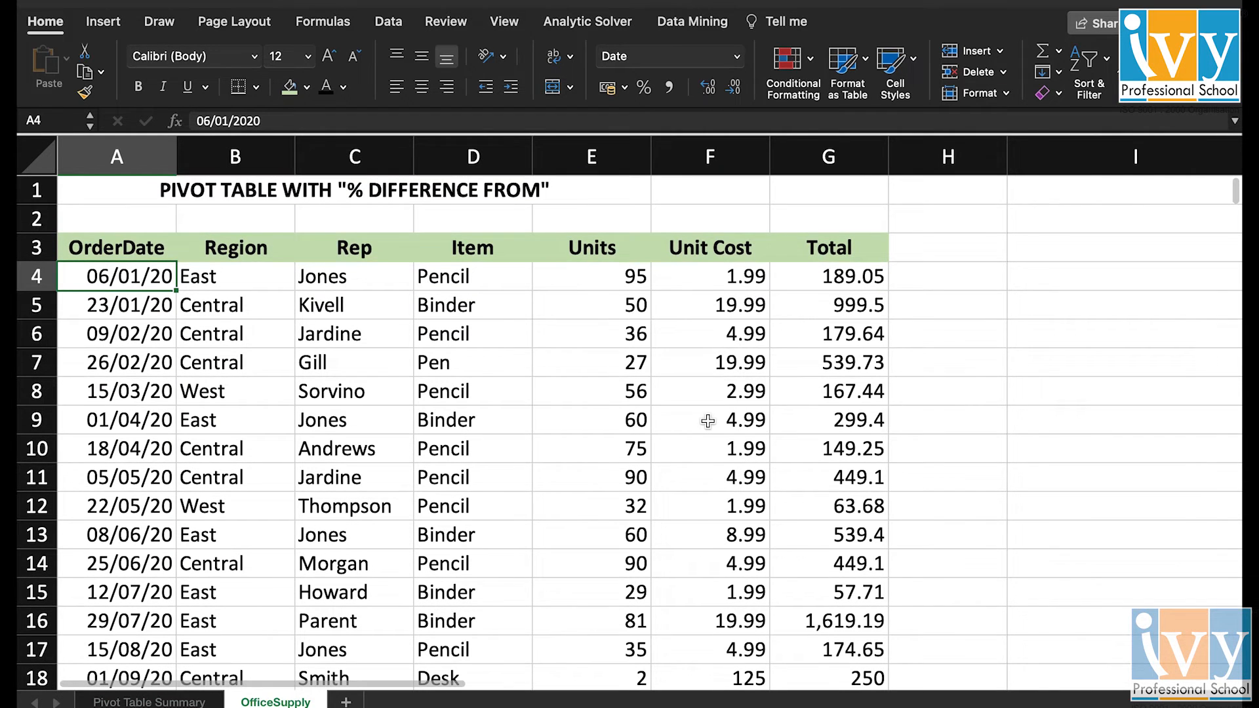
pyautogui.hscroll(10, 708, 421)
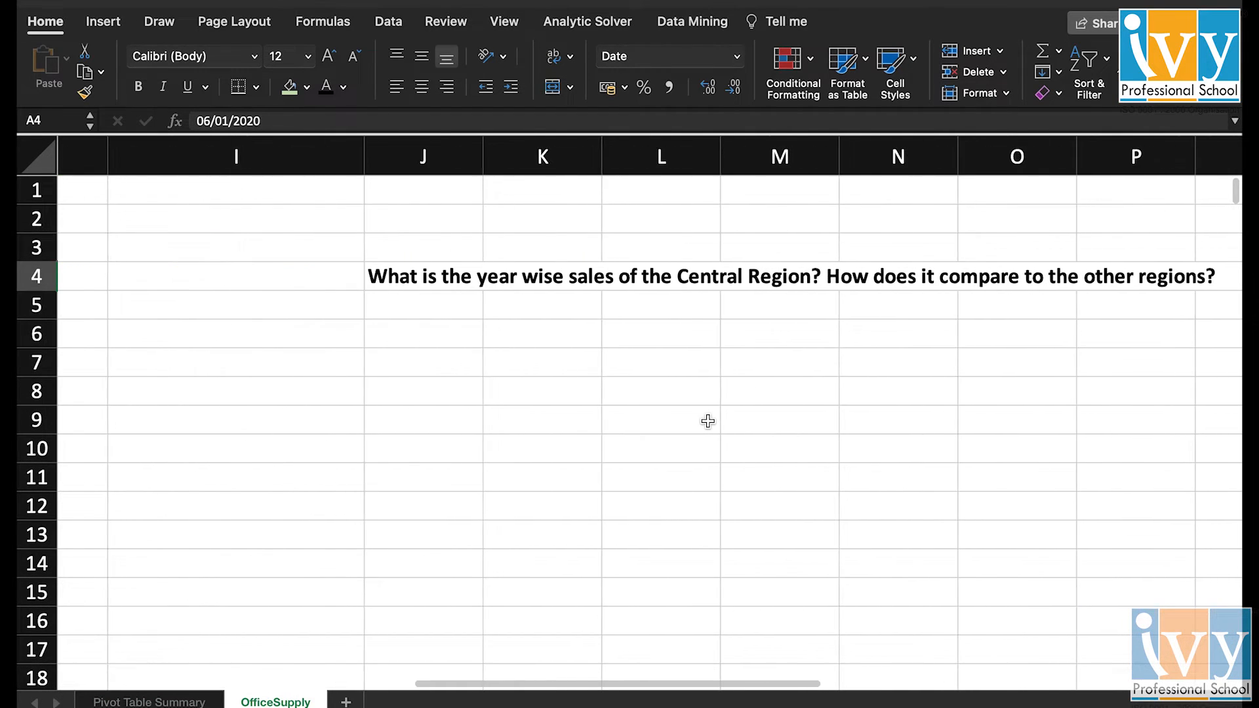
pyautogui.hscroll(1, 707, 421)
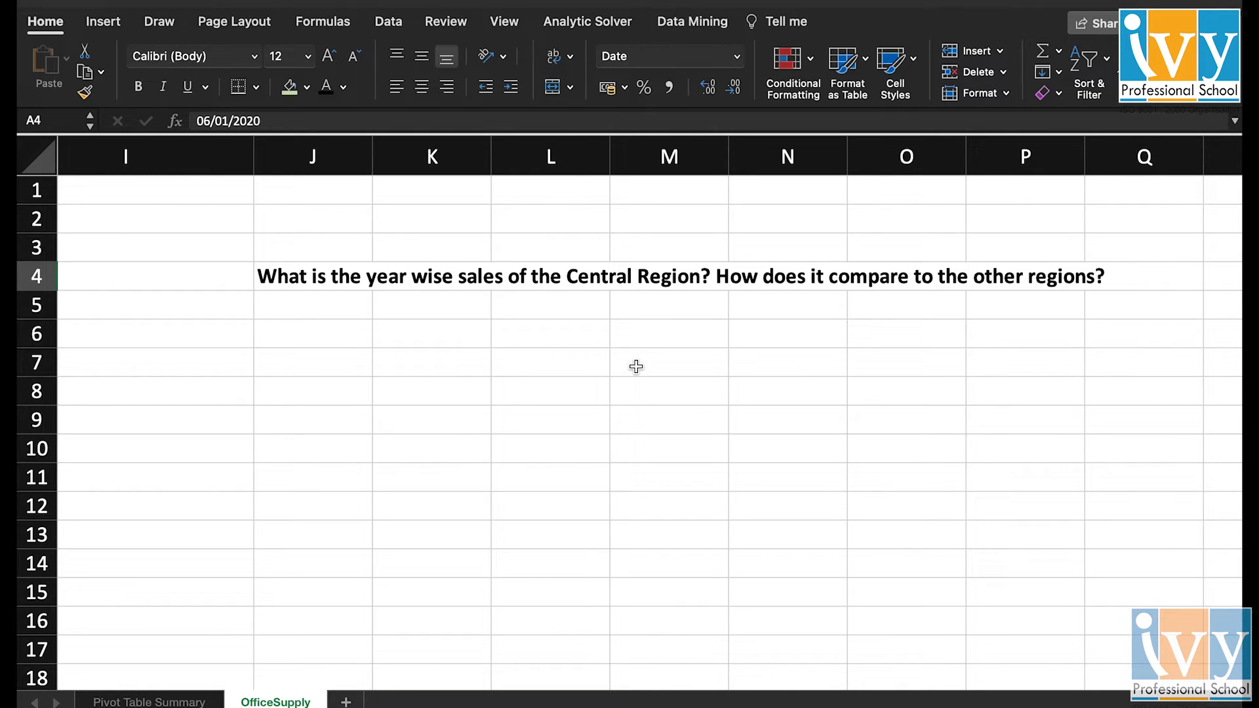
pyautogui.hscroll(-2, 636, 367)
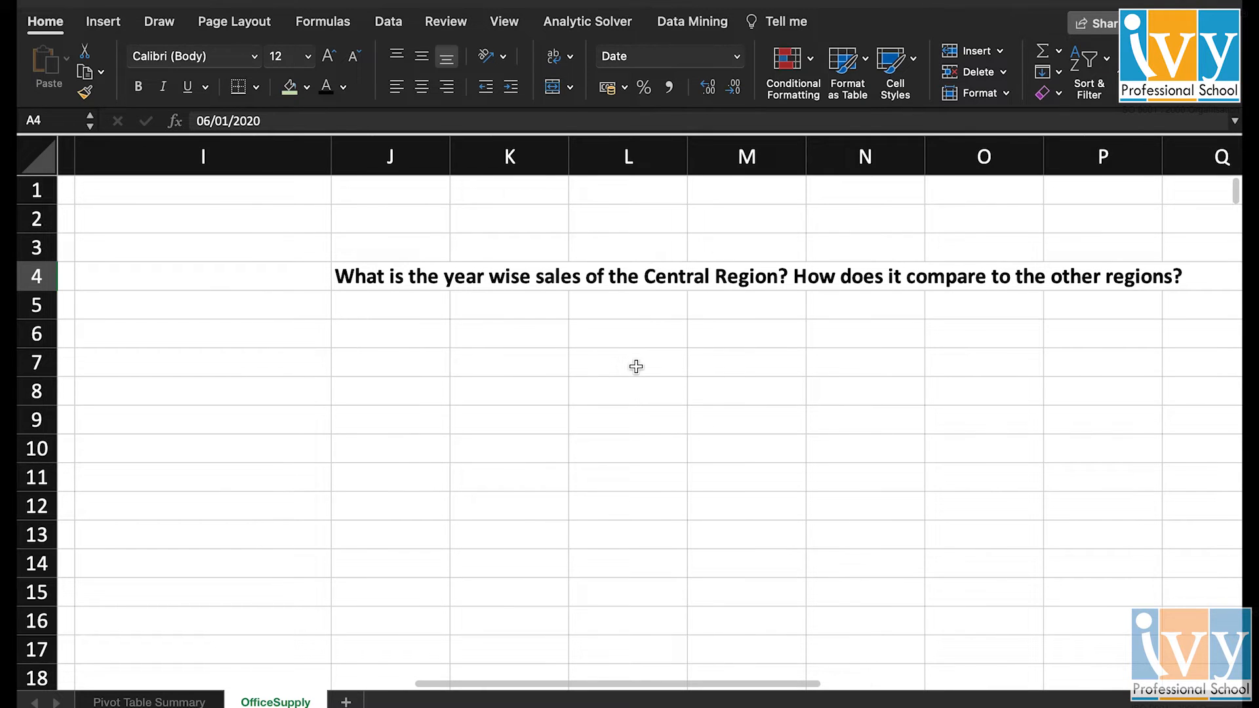
# Add OrderDate to the rows of the pivot table on the Pivot Table Summary sheet and expand the 2020 and 2021 groups.
pyautogui.click(138, 702)
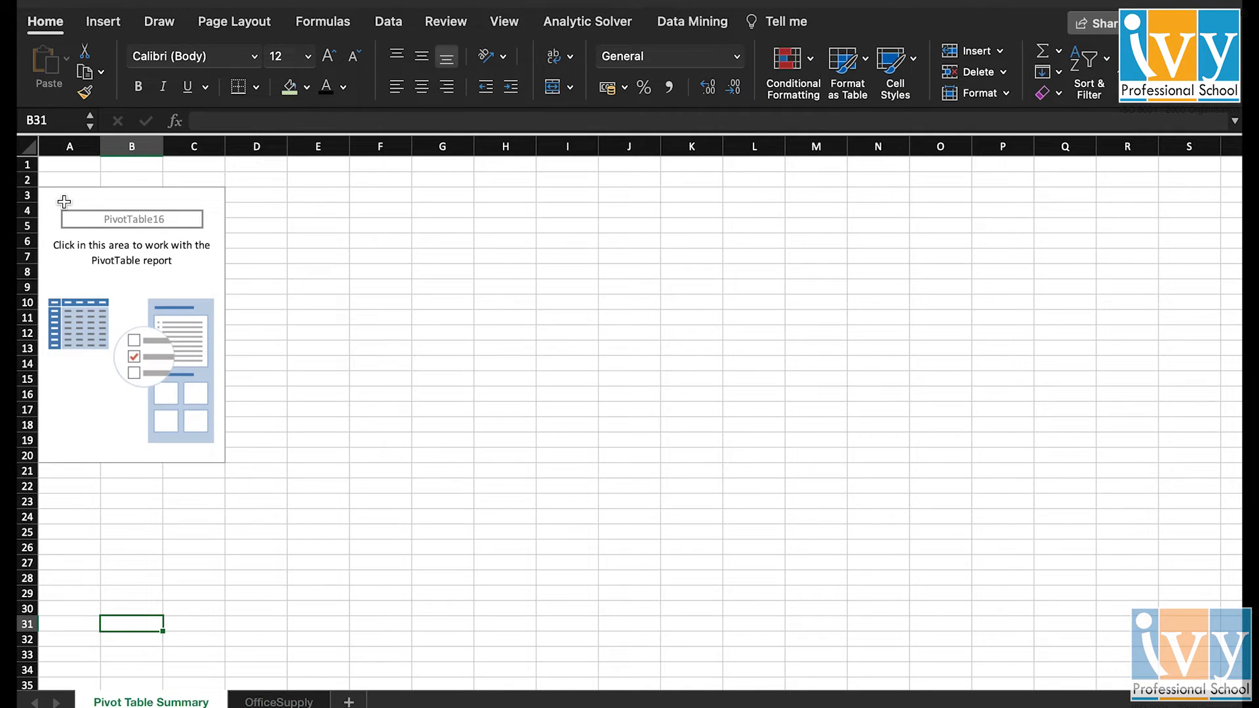
pyautogui.click(64, 201)
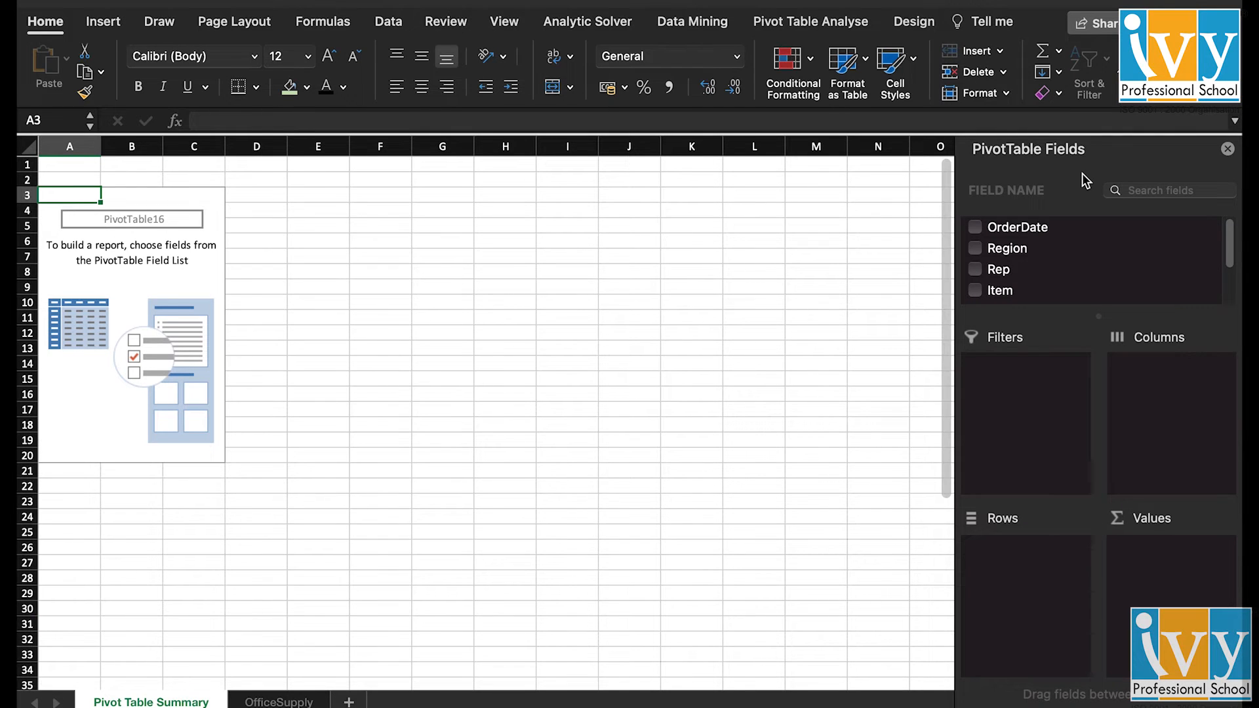
pyautogui.moveTo(1042, 226); pyautogui.dragTo(996, 554)
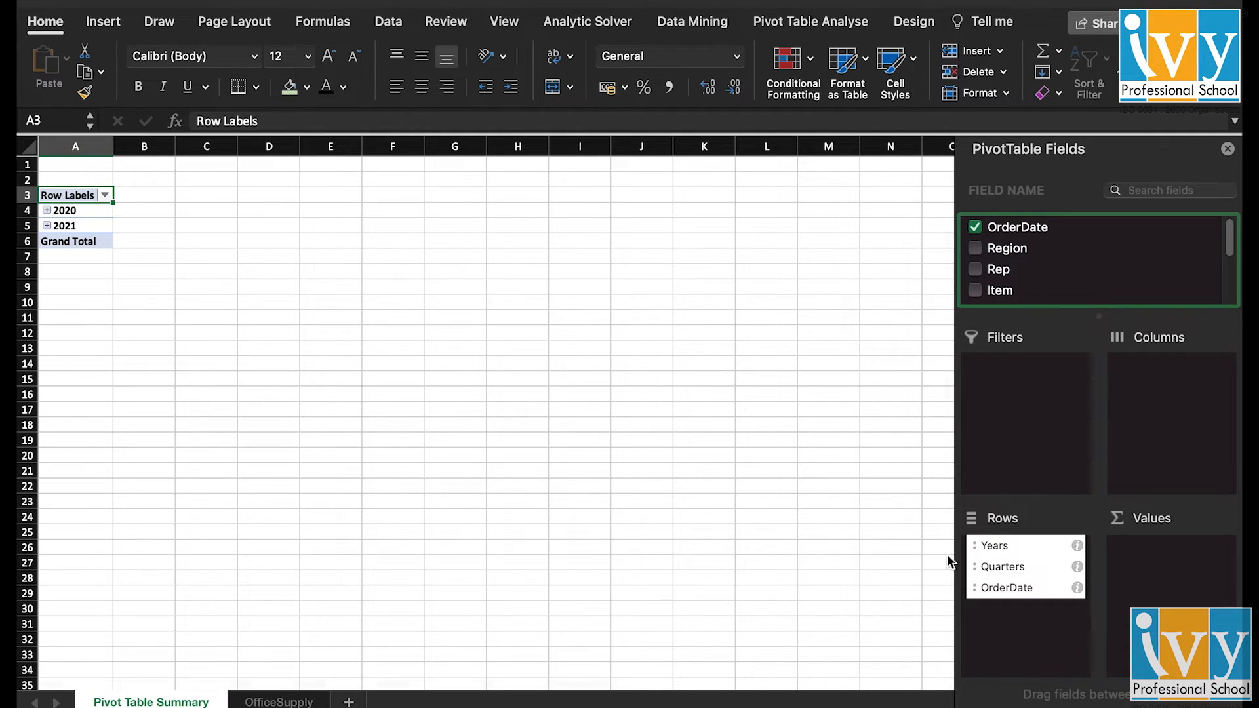
pyautogui.click(46, 210)
pyautogui.click(47, 287)
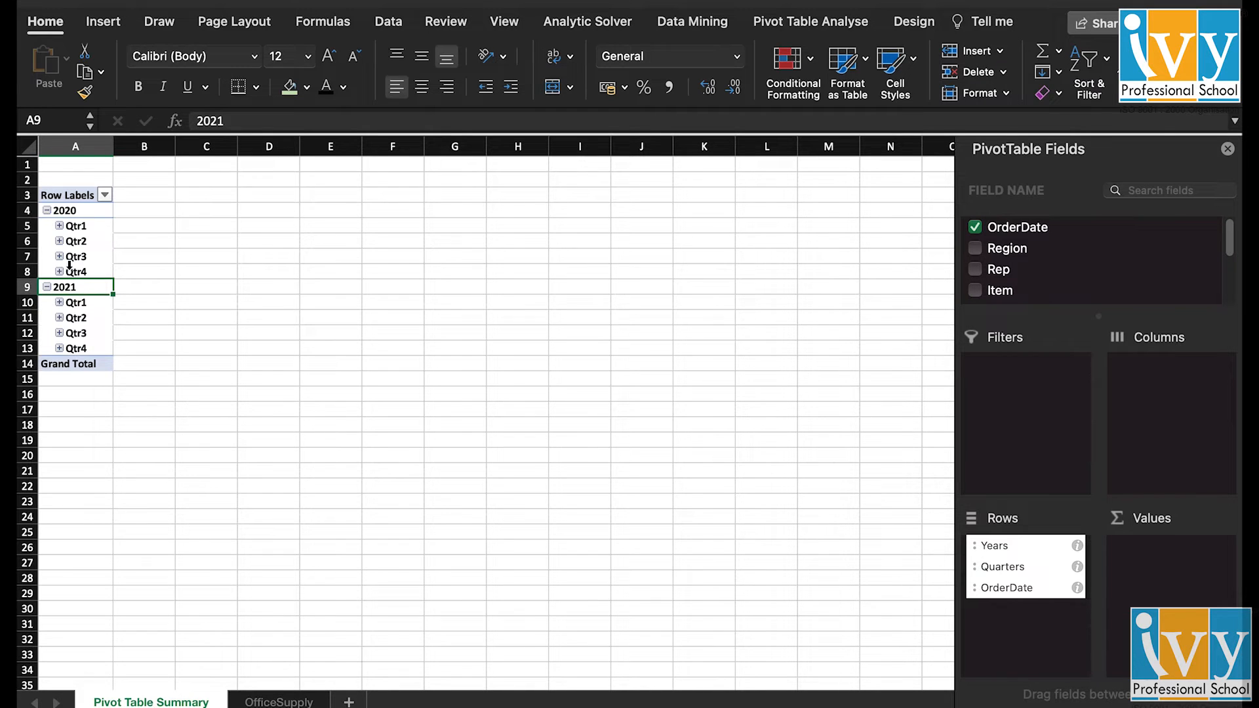
# Ungroup the automatically grouped order dates in the row labels and regroup them by Years only.
pyautogui.rightClick(77, 211)
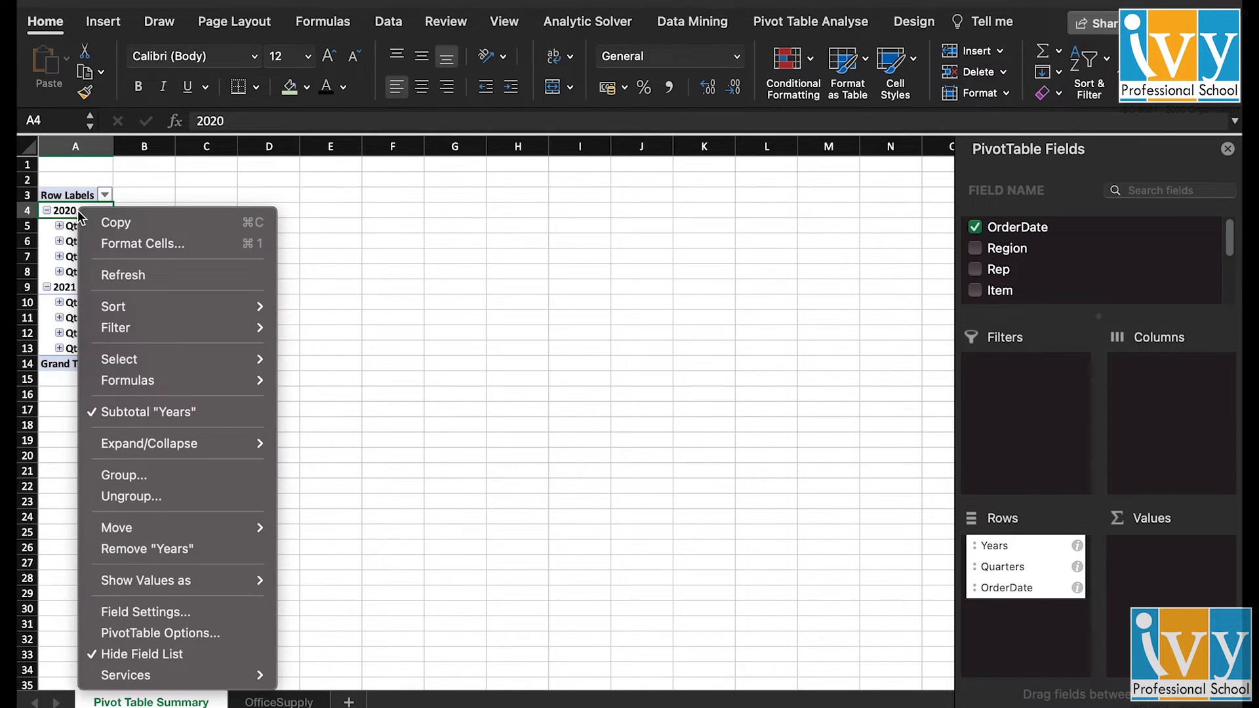
pyautogui.click(160, 496)
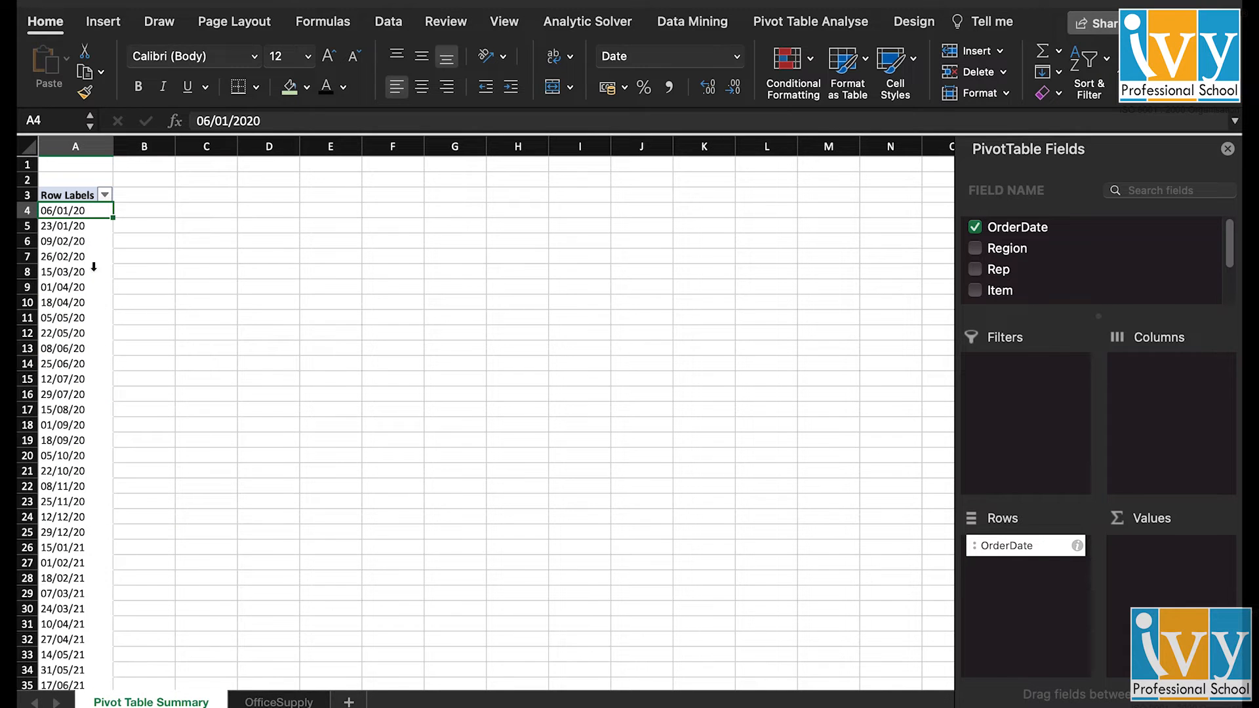
pyautogui.click(93, 214)
pyautogui.rightClick(93, 214)
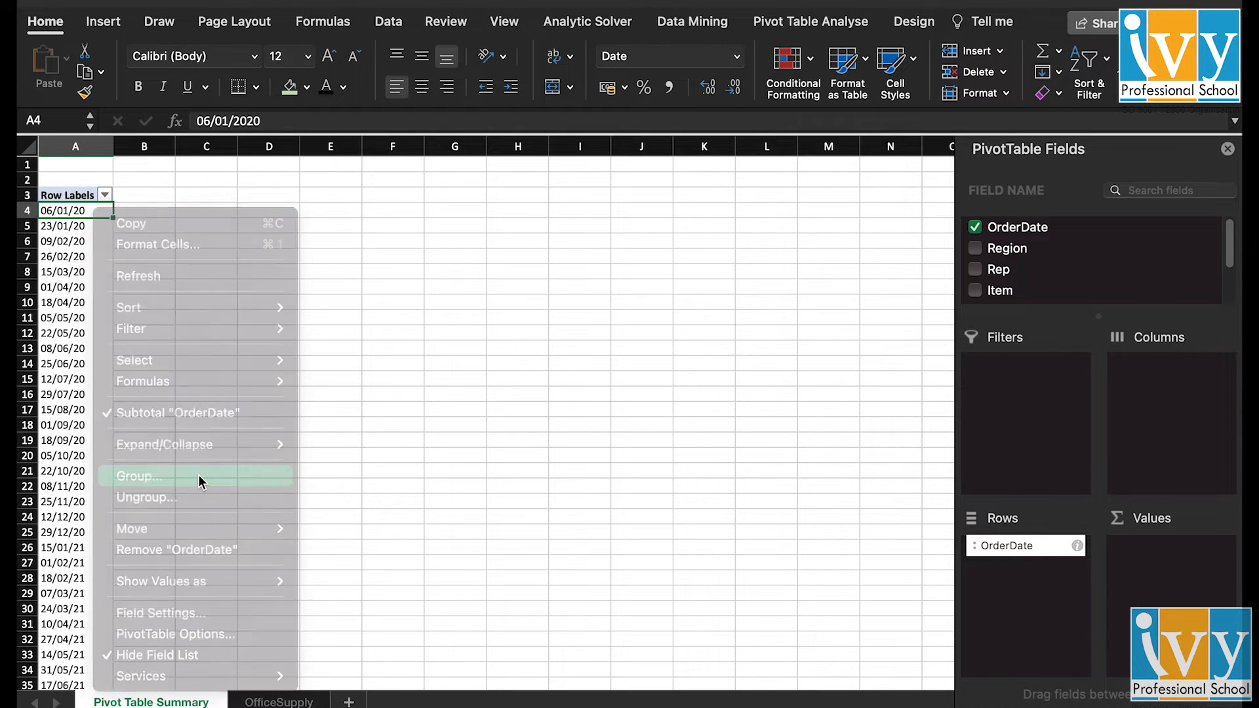
pyautogui.click(198, 475)
pyautogui.click(150, 546)
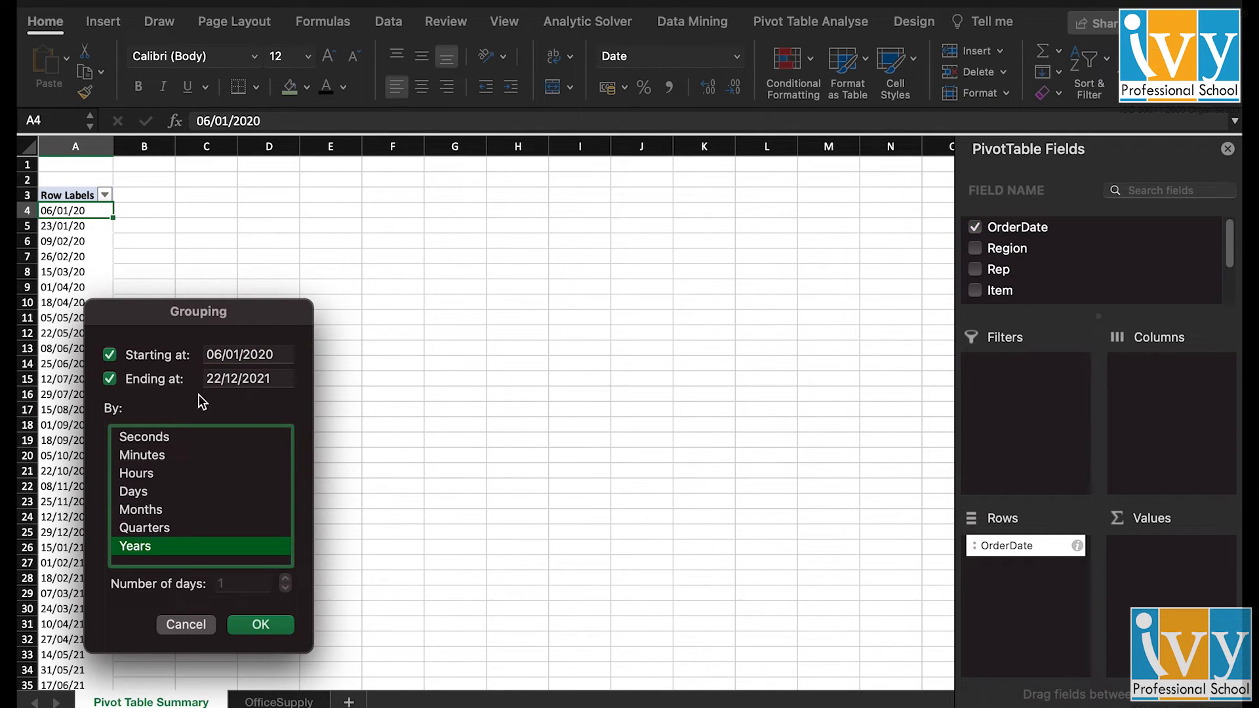
pyautogui.click(262, 623)
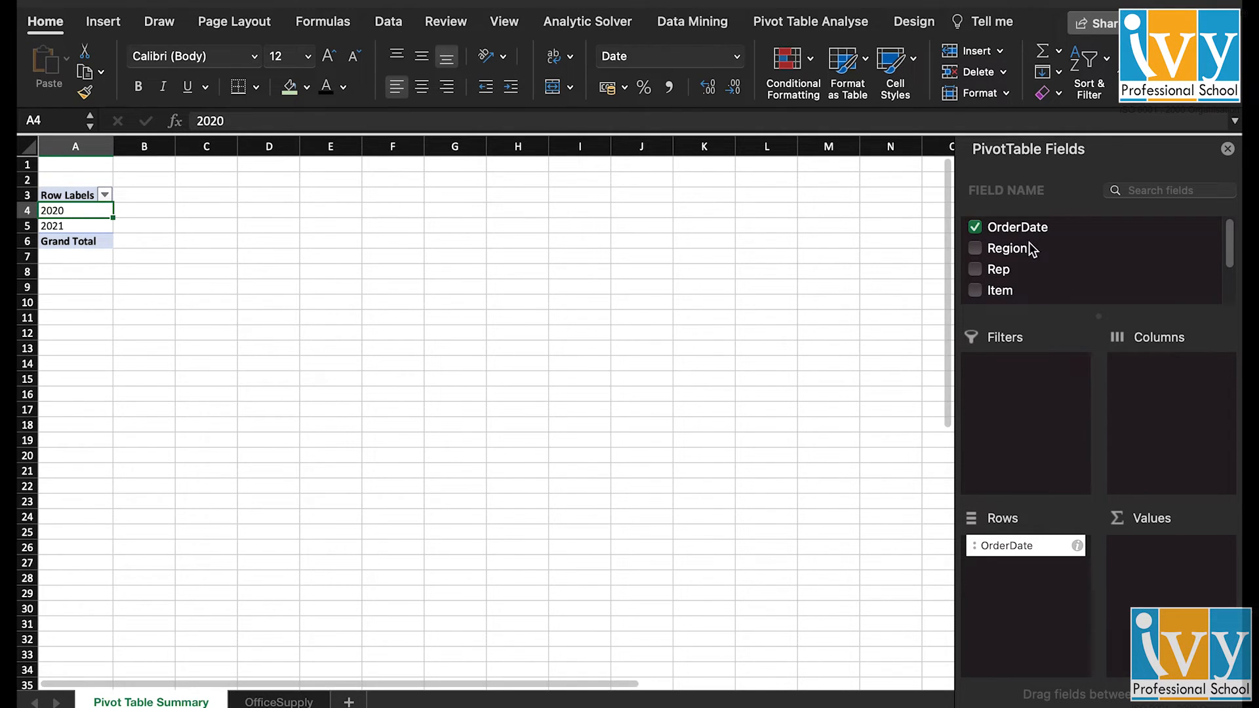
# Add Region to the pivot table's rows beneath OrderDate and Total to its values.
pyautogui.moveTo(1024, 249); pyautogui.dragTo(1032, 580)
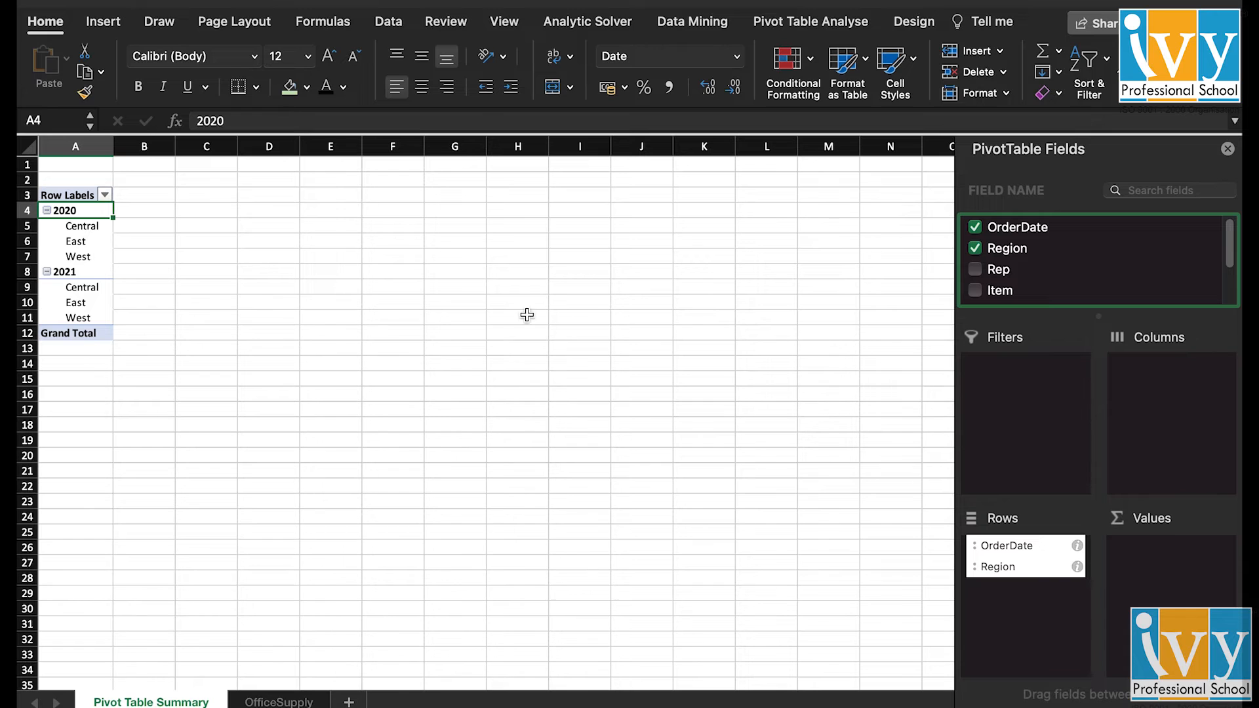
pyautogui.scroll(-2, 1040, 256)
pyautogui.scroll(-1, 1034, 258)
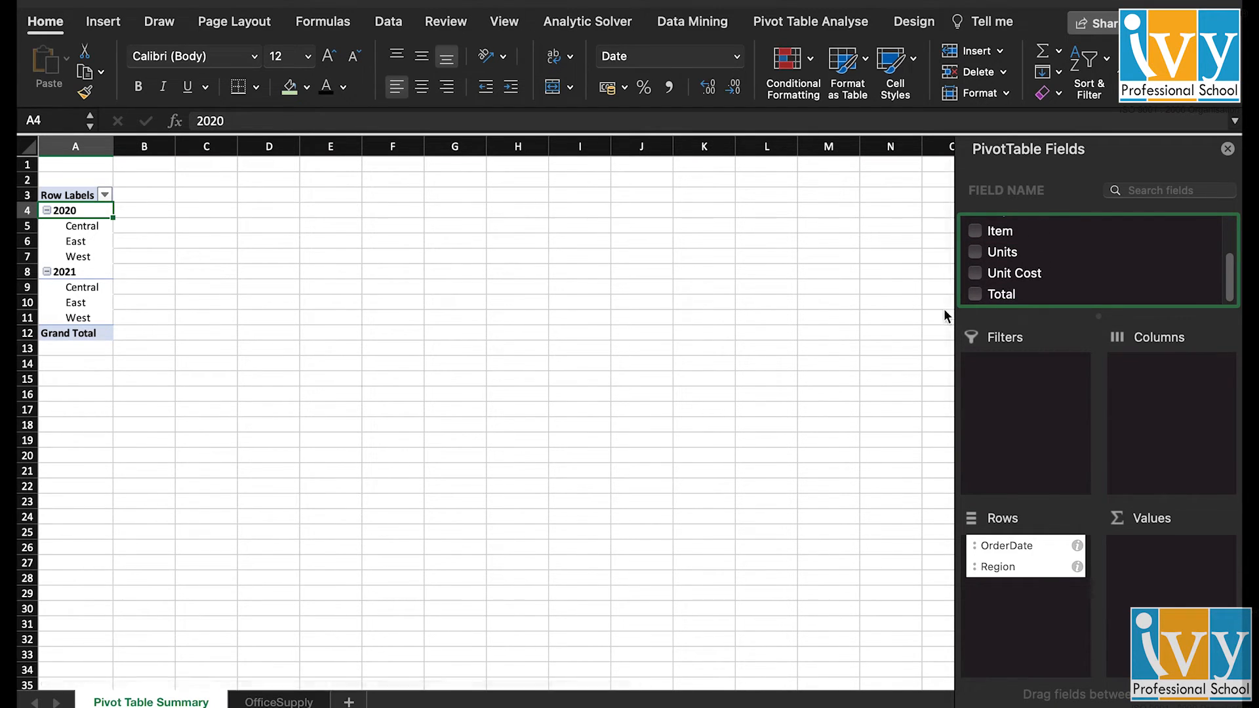
pyautogui.moveTo(998, 293); pyautogui.dragTo(1167, 557)
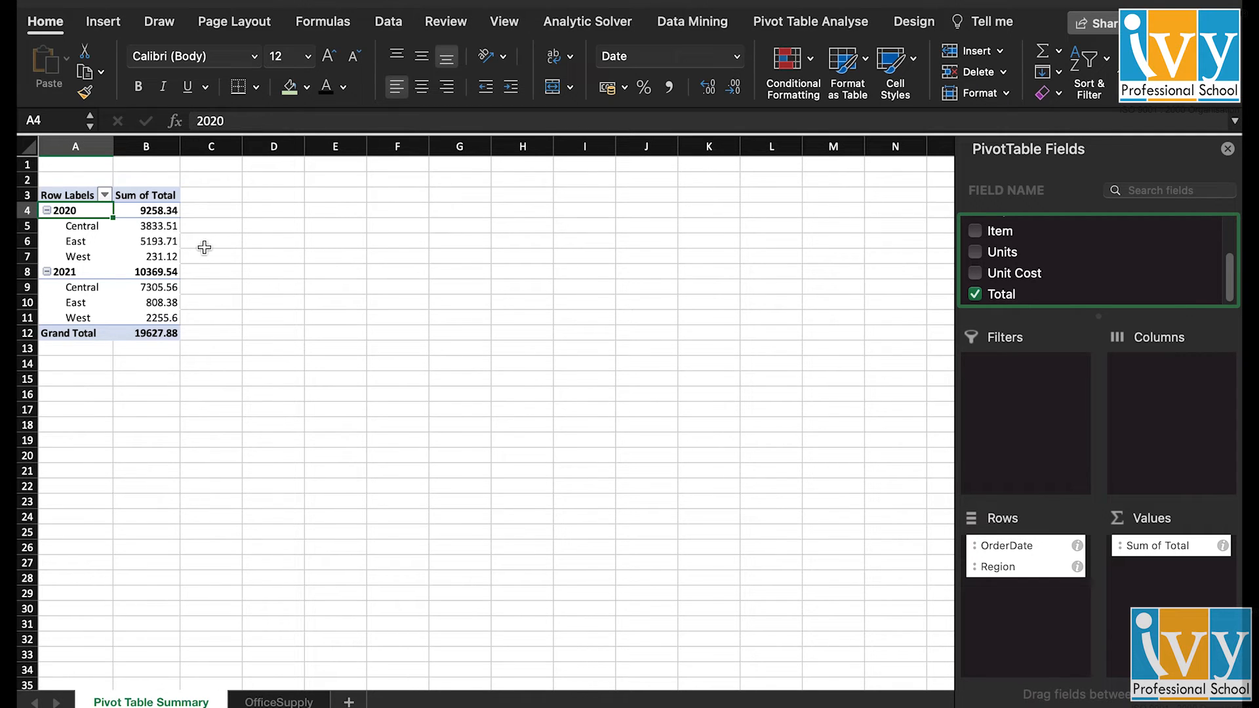
# Show the Sum of Total values as % Difference From, with Region as the base field and Central as the base item.
pyautogui.click(160, 229)
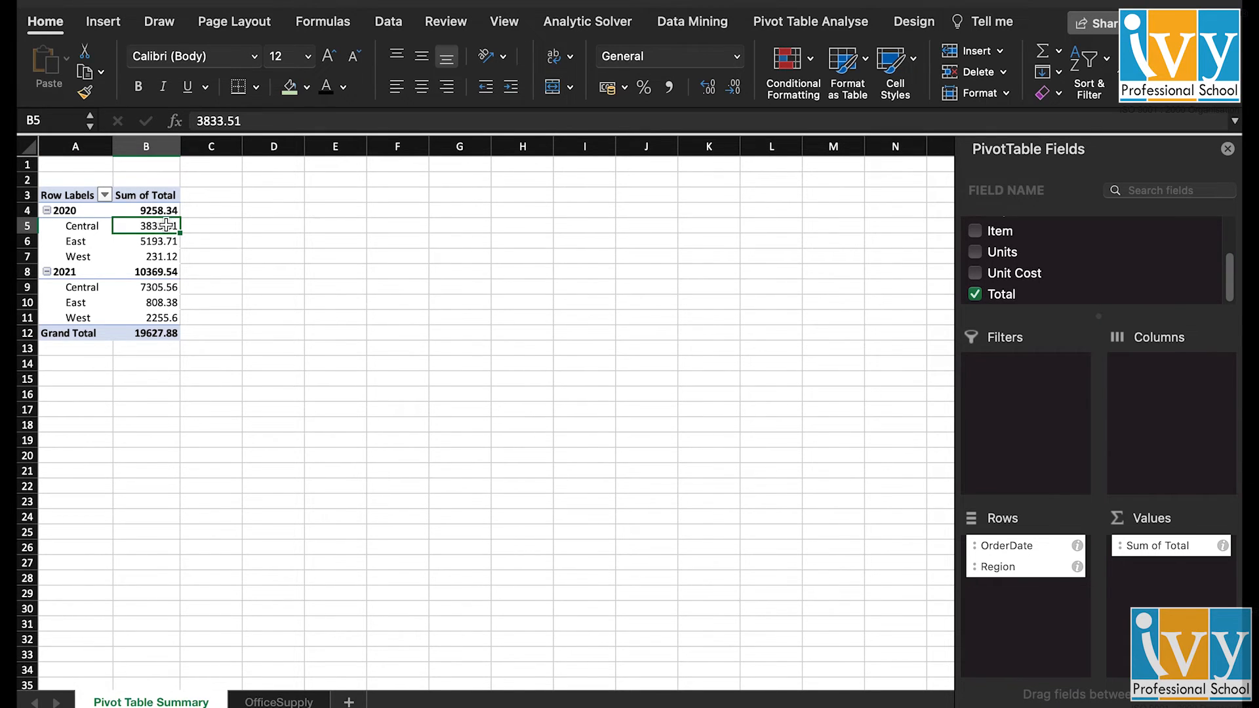
pyautogui.rightClick(167, 225)
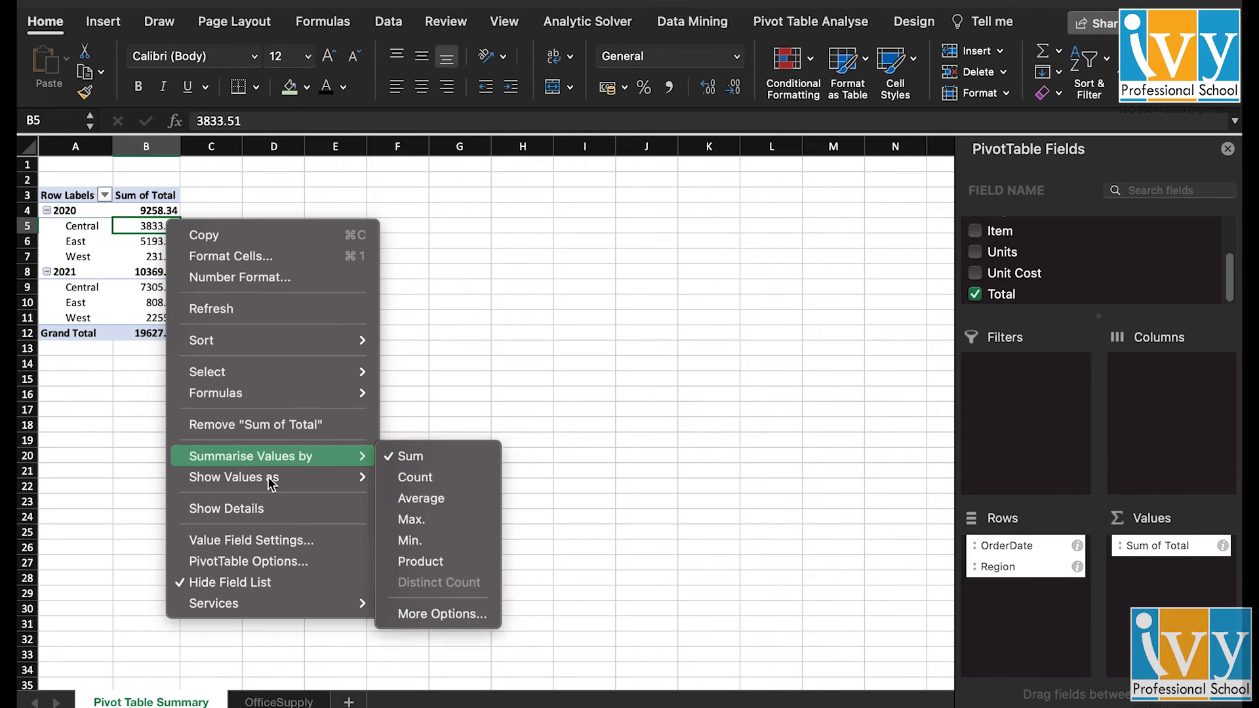
pyautogui.moveTo(271, 483)
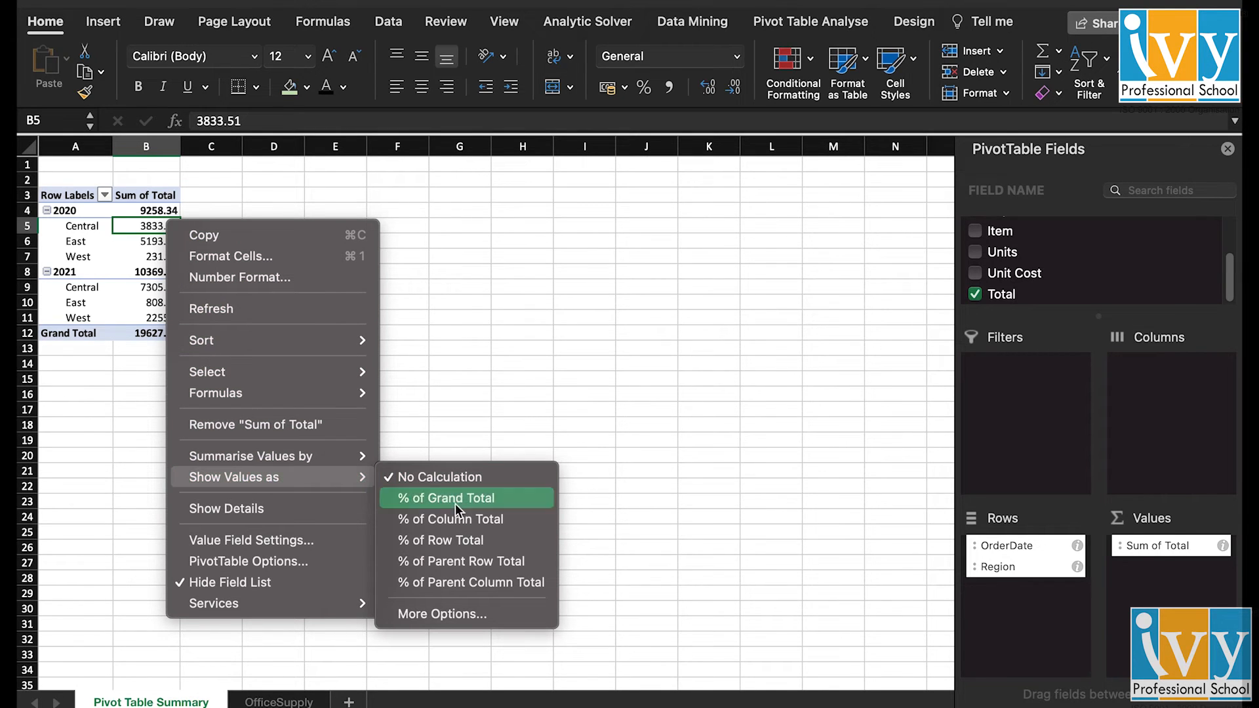
pyautogui.click(469, 611)
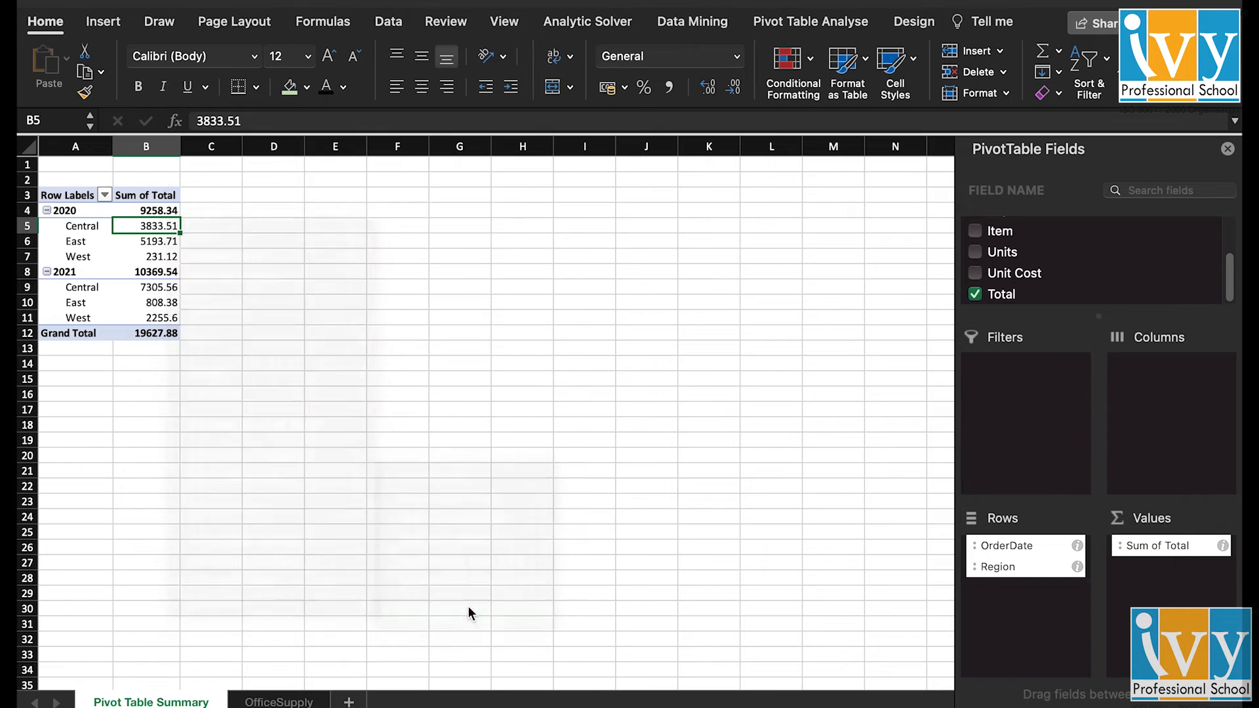
pyautogui.moveTo(454, 394); pyautogui.dragTo(490, 226)
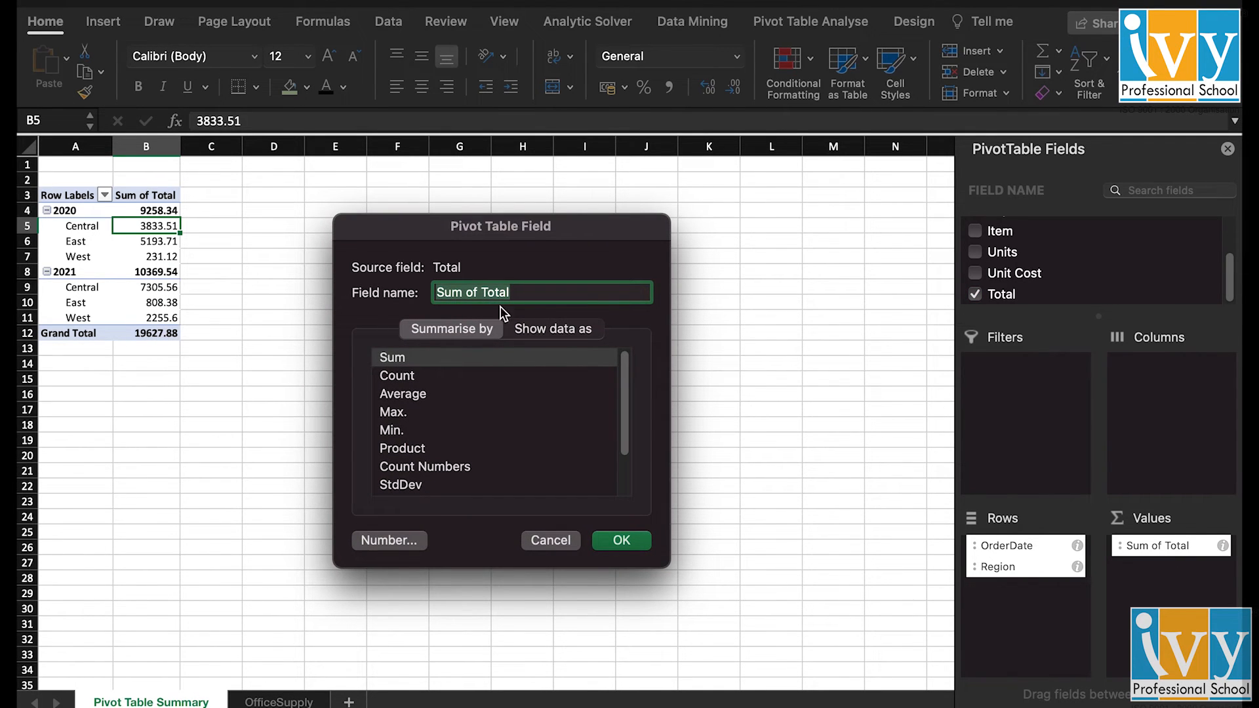
pyautogui.click(561, 332)
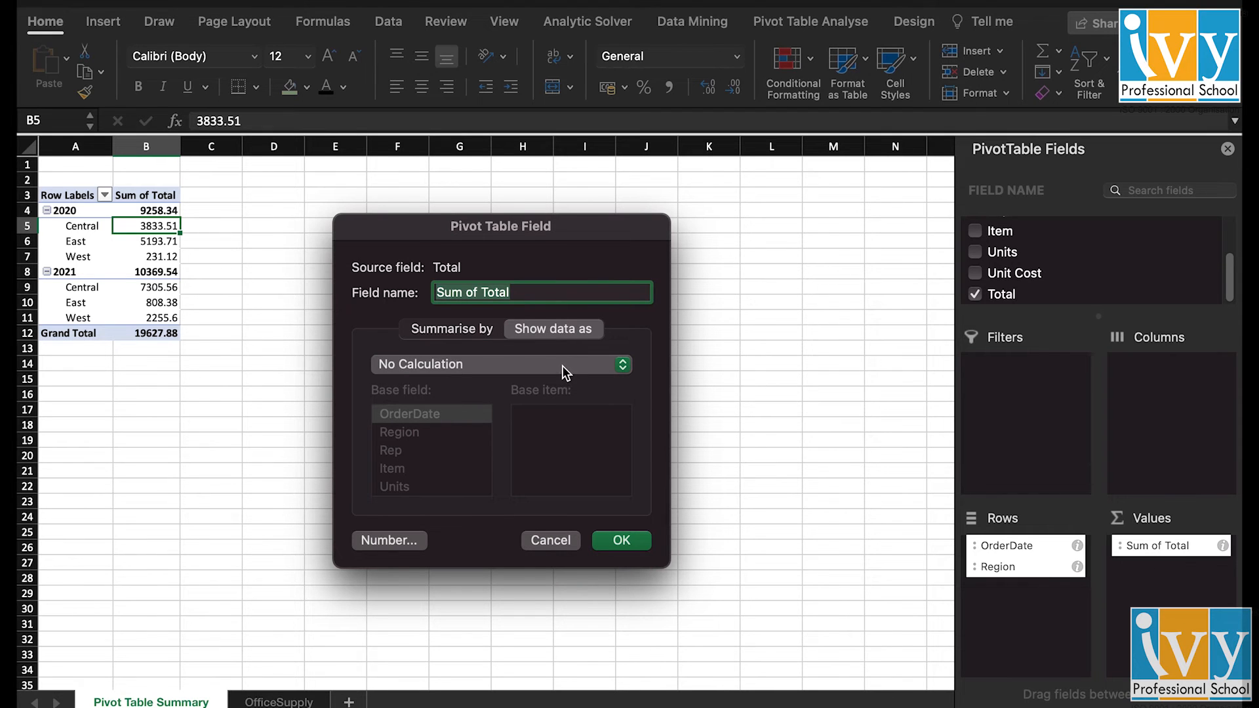
pyautogui.click(562, 365)
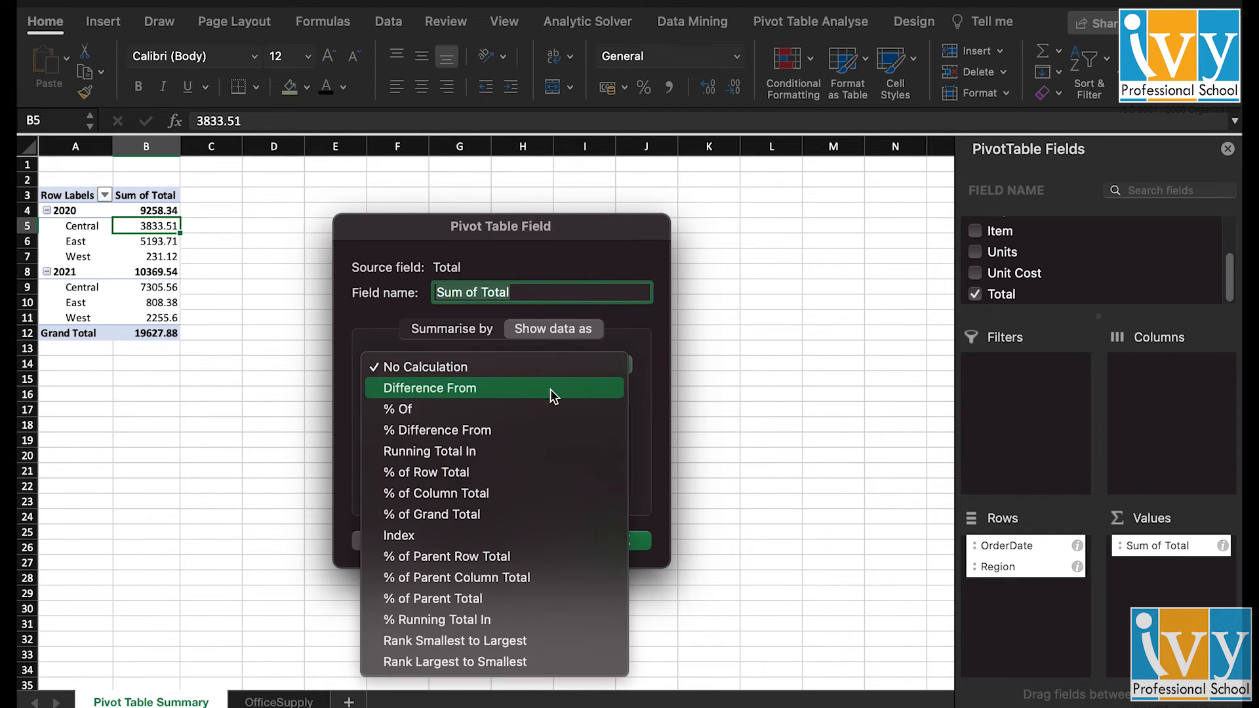
pyautogui.click(543, 428)
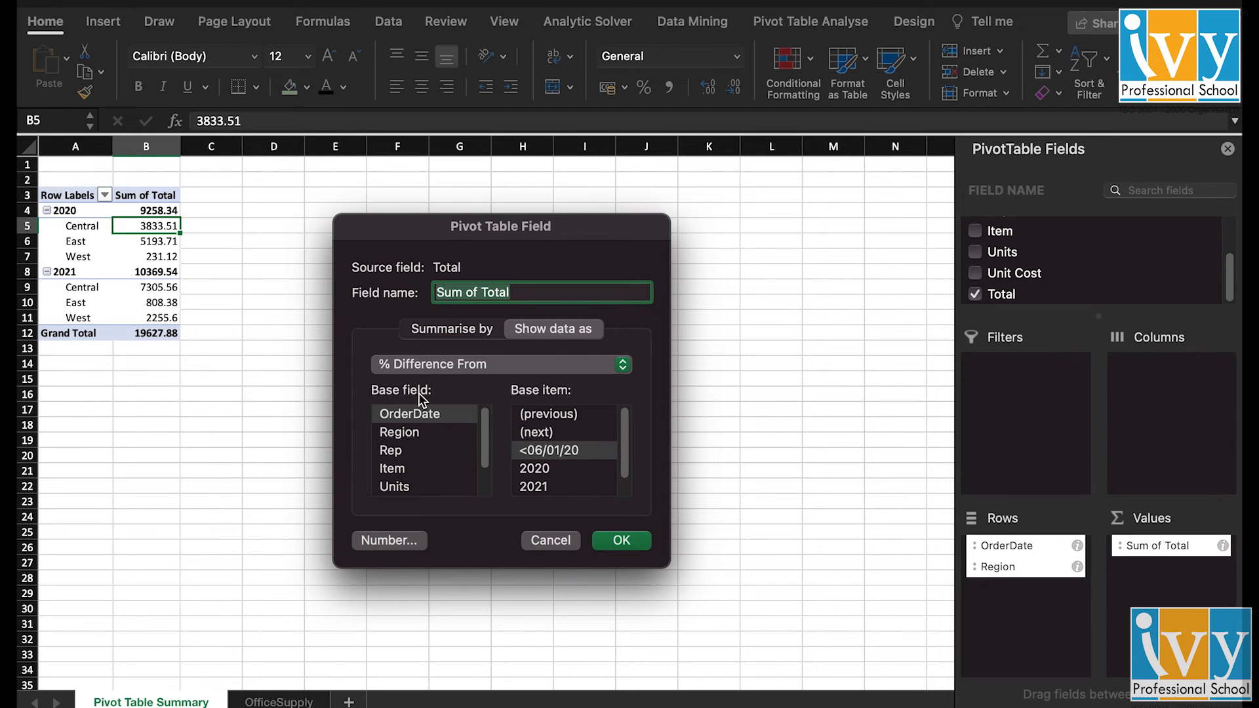
pyautogui.click(403, 434)
pyautogui.click(562, 450)
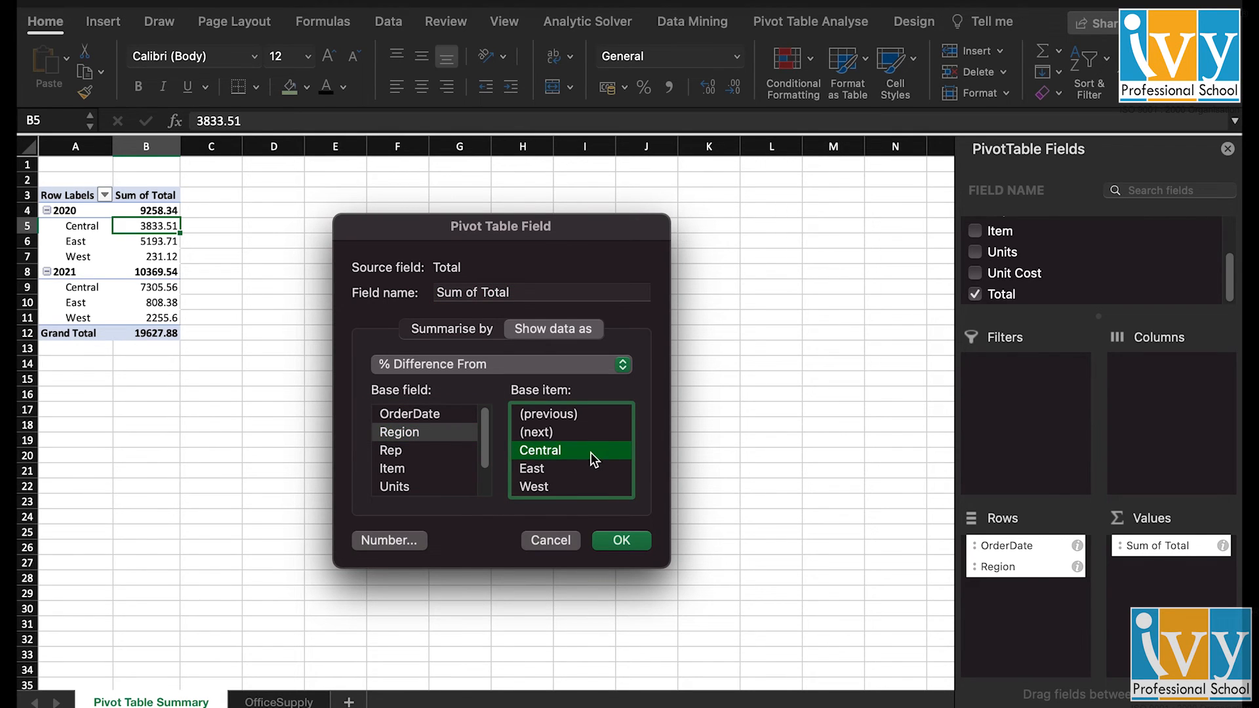
pyautogui.click(622, 540)
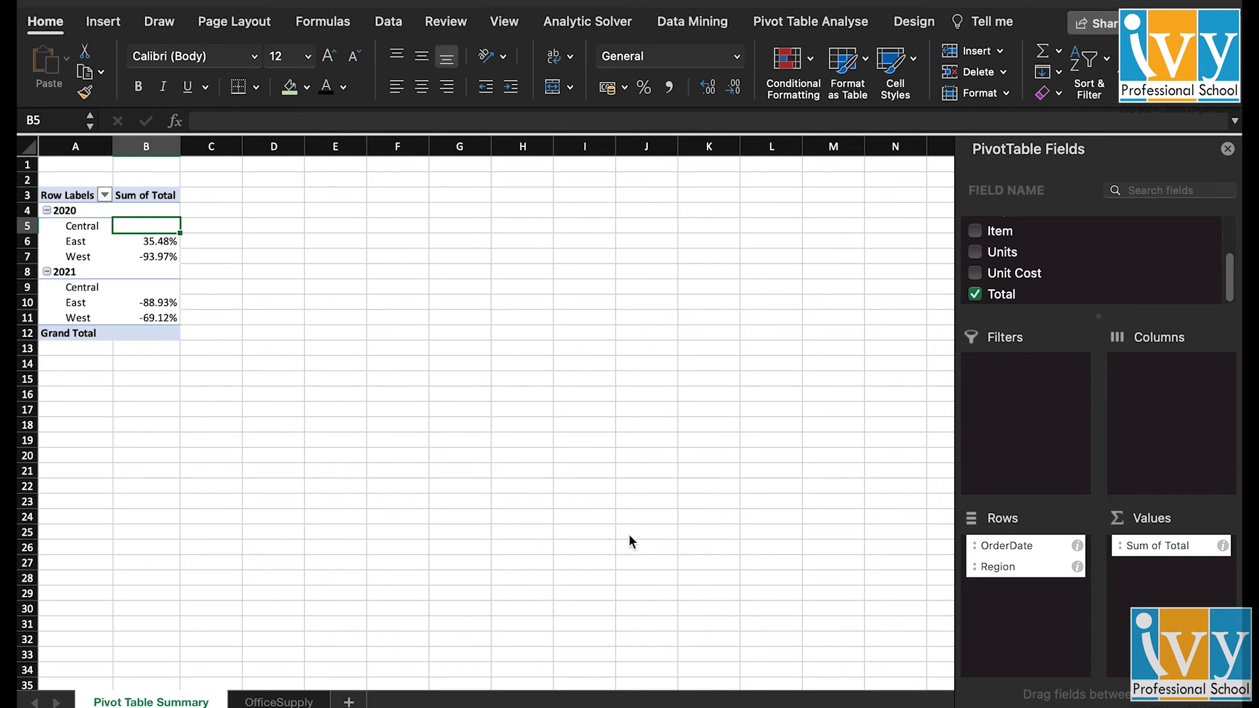
# Rename the pivot table's Sum of Total column header as Percentage Difference.
pyautogui.click(164, 194)
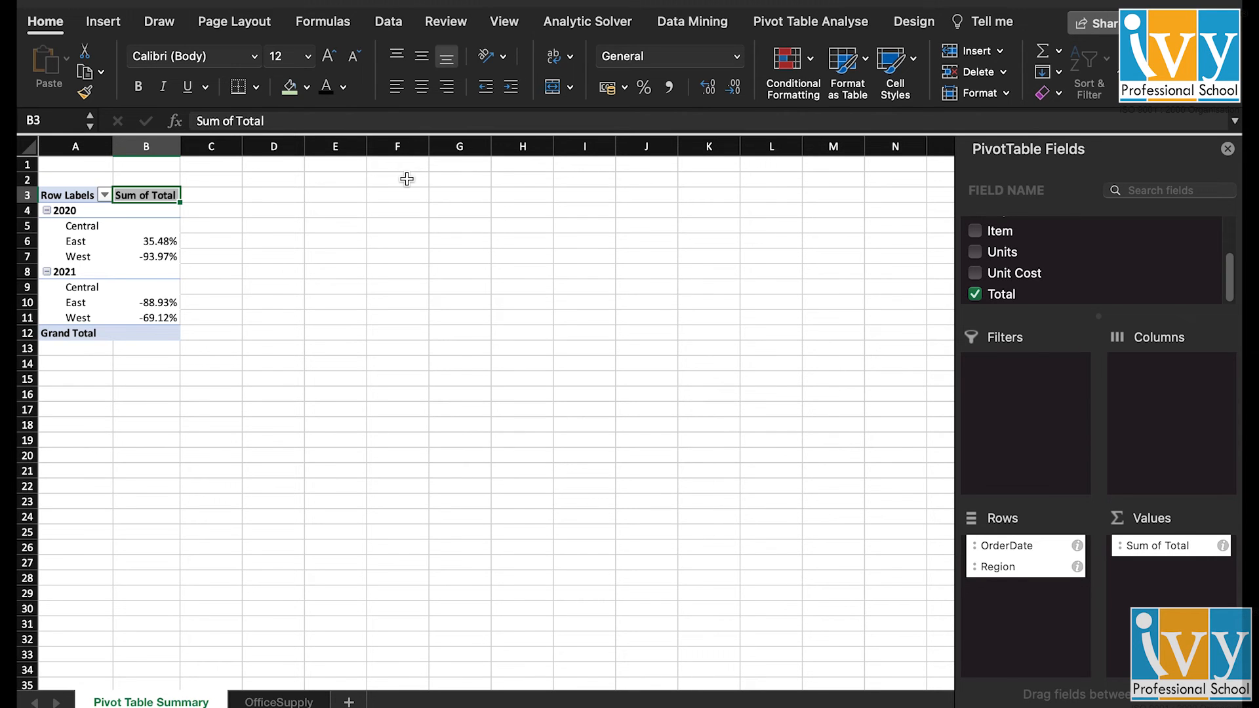
pyautogui.write('Percentag')
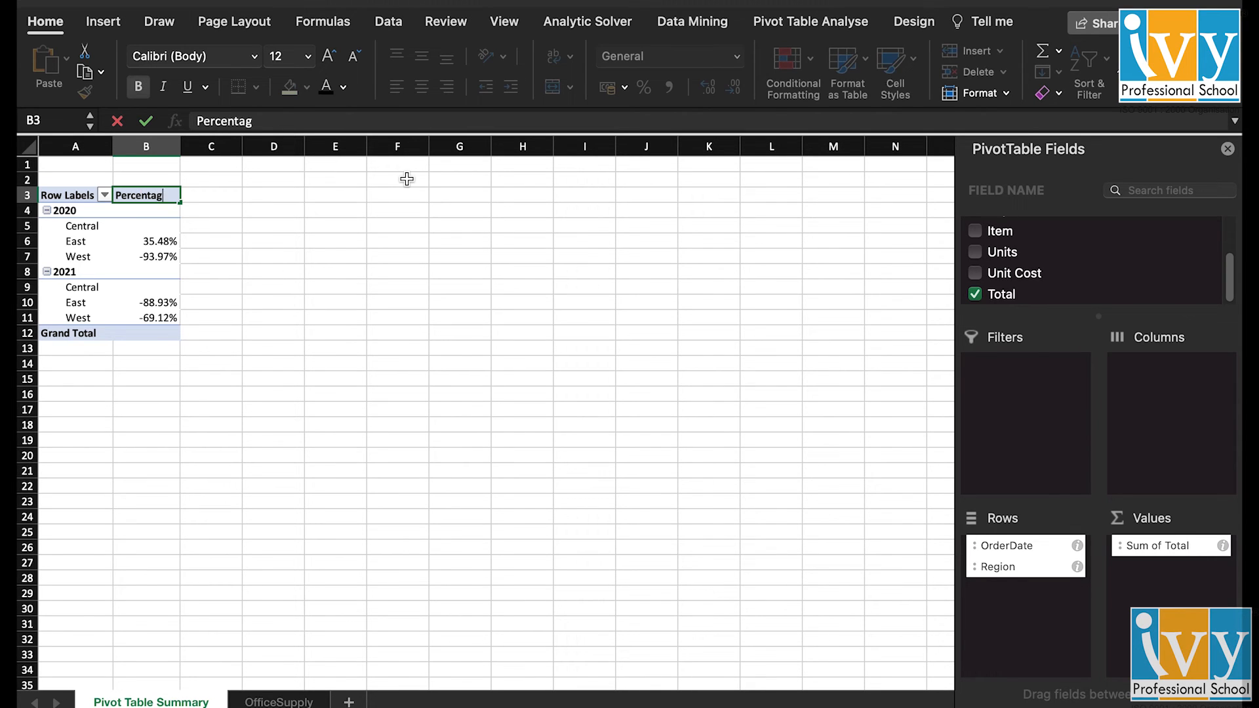
pyautogui.write('e Difference')
pyautogui.click(210, 271)
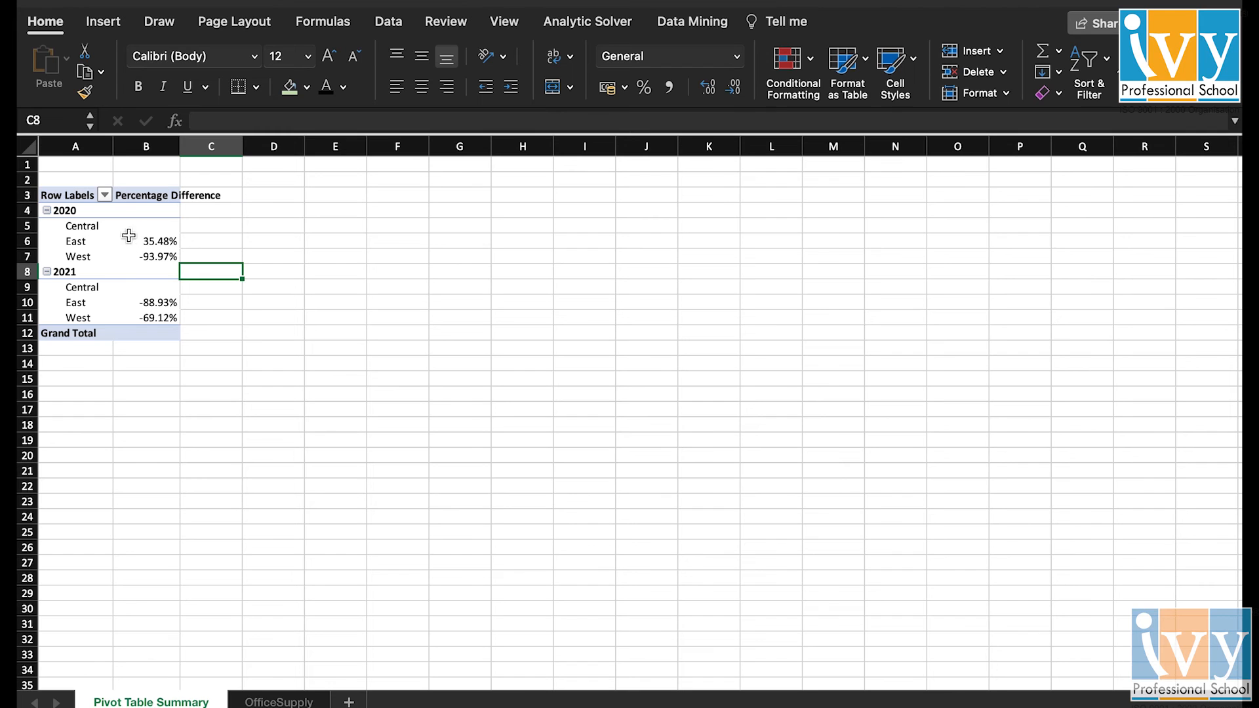
# Examine the 2020 percentage differences of the East and West regions against Central.
pyautogui.click(152, 225)
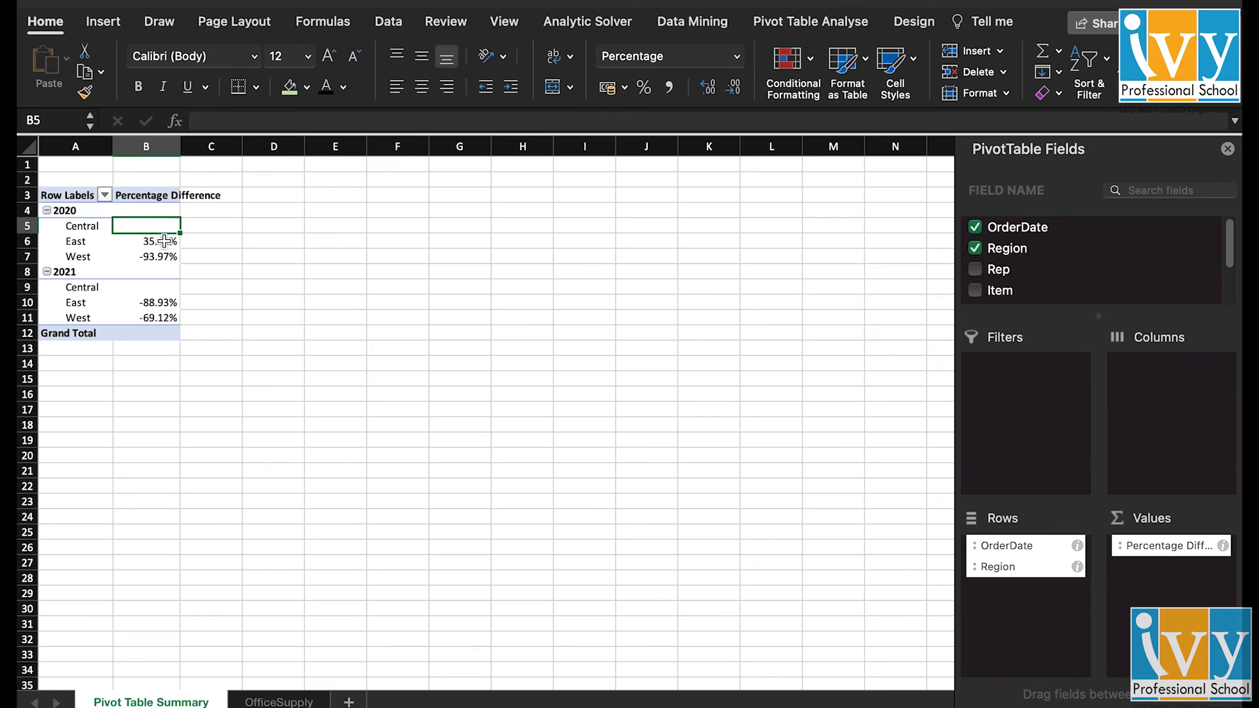
pyautogui.click(163, 241)
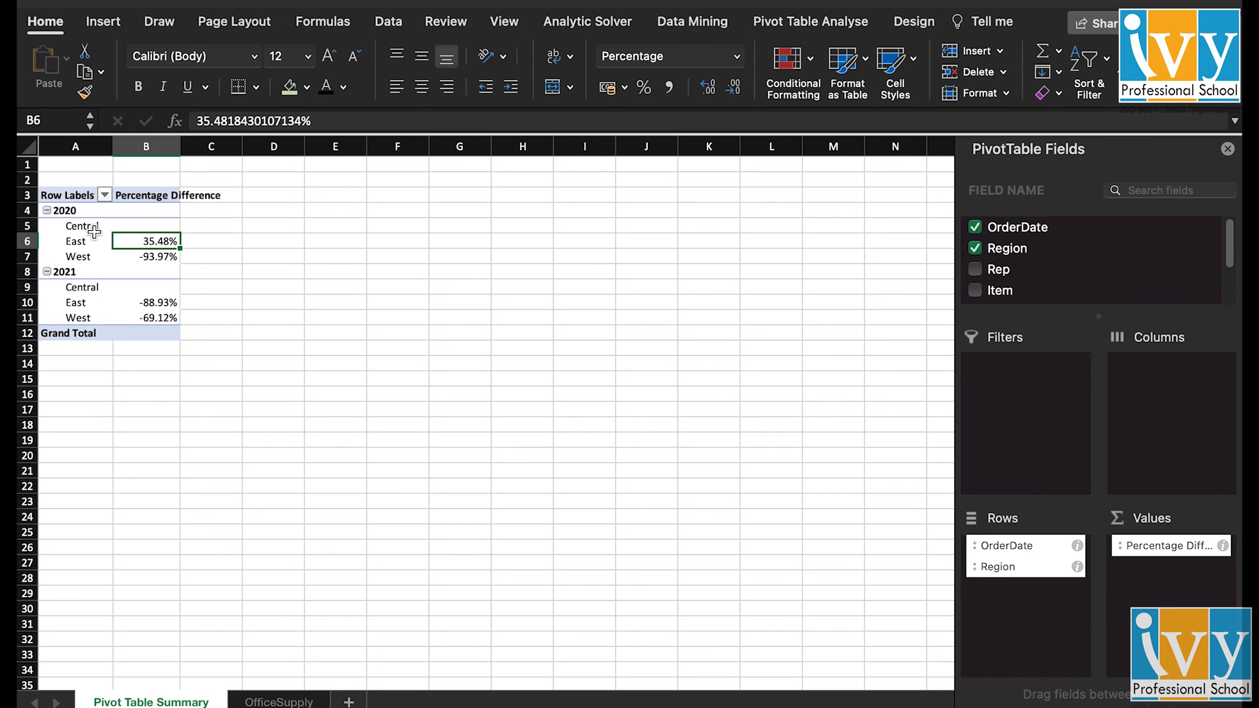
pyautogui.click(98, 256)
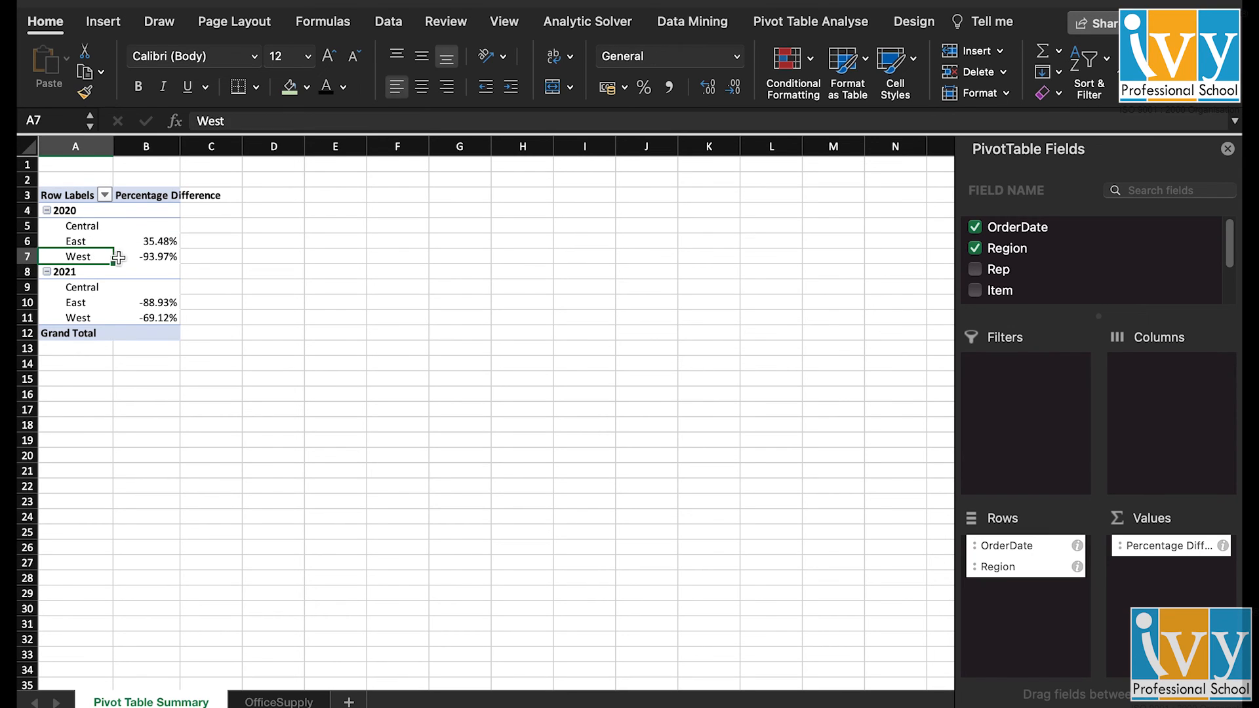
pyautogui.click(175, 256)
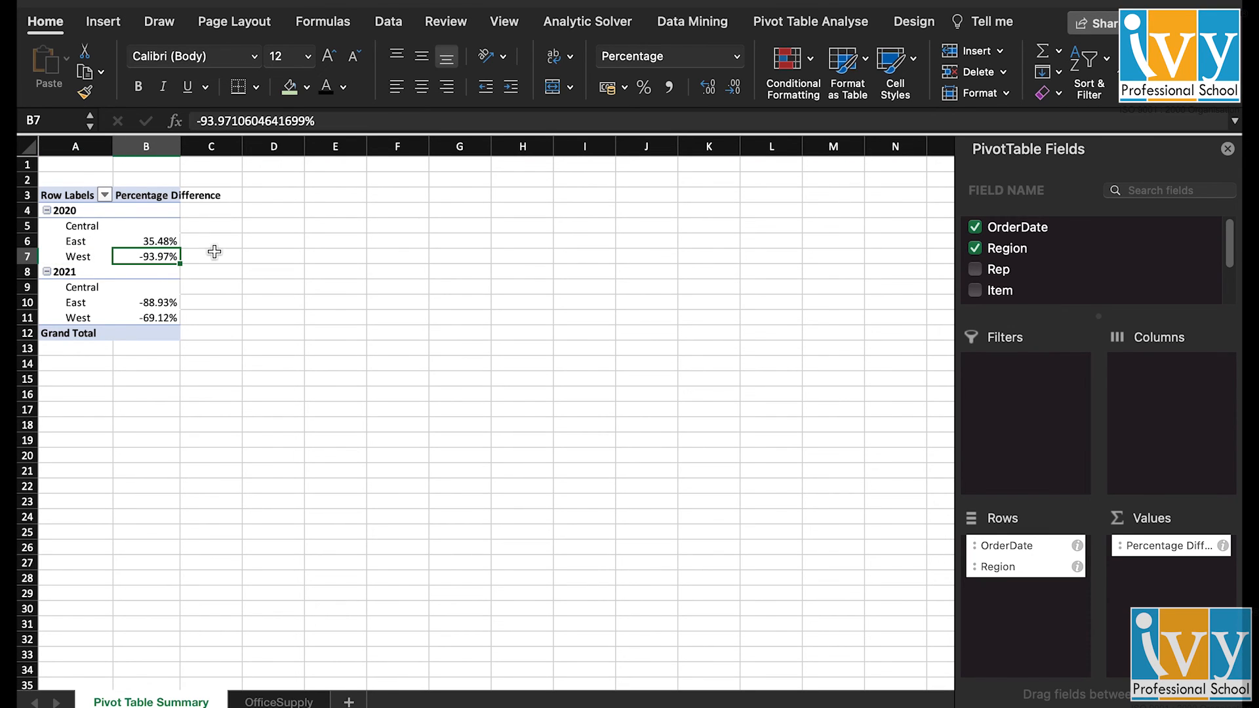